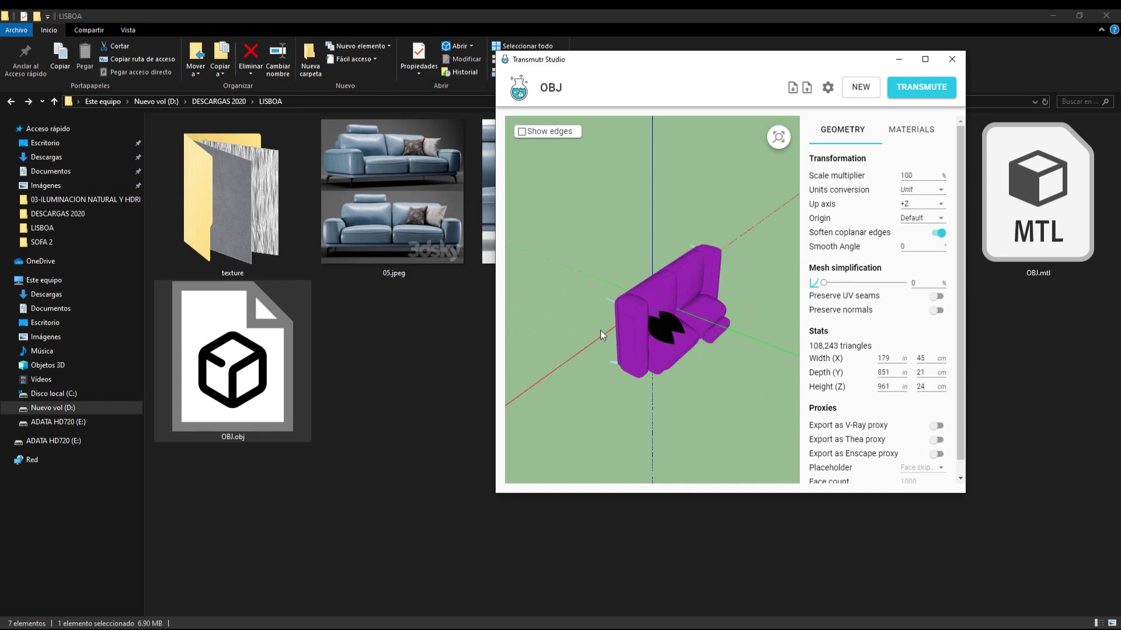
# Step: Orbit the Transmutr preview to see the purple sofa from a new angle
pyautogui.moveTo(599, 331)
pyautogui.mouseDown()
pyautogui.moveTo(694, 274)
pyautogui.moveTo(685, 316)
pyautogui.moveTo(652, 299)
pyautogui.moveTo(630, 306)
pyautogui.moveTo(663, 335)
pyautogui.moveTo(703, 250)
pyautogui.mouseUp()
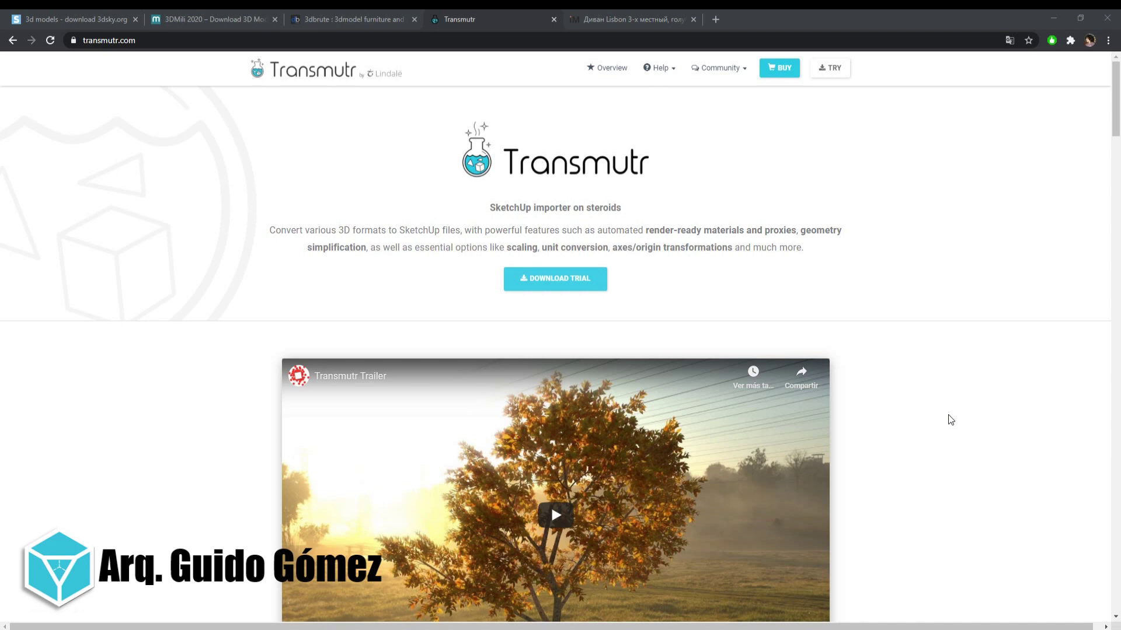
# Step: Scroll down through the Transmutr website's feature sections, then back up to the top
pyautogui.scroll(-1, 944, 386)
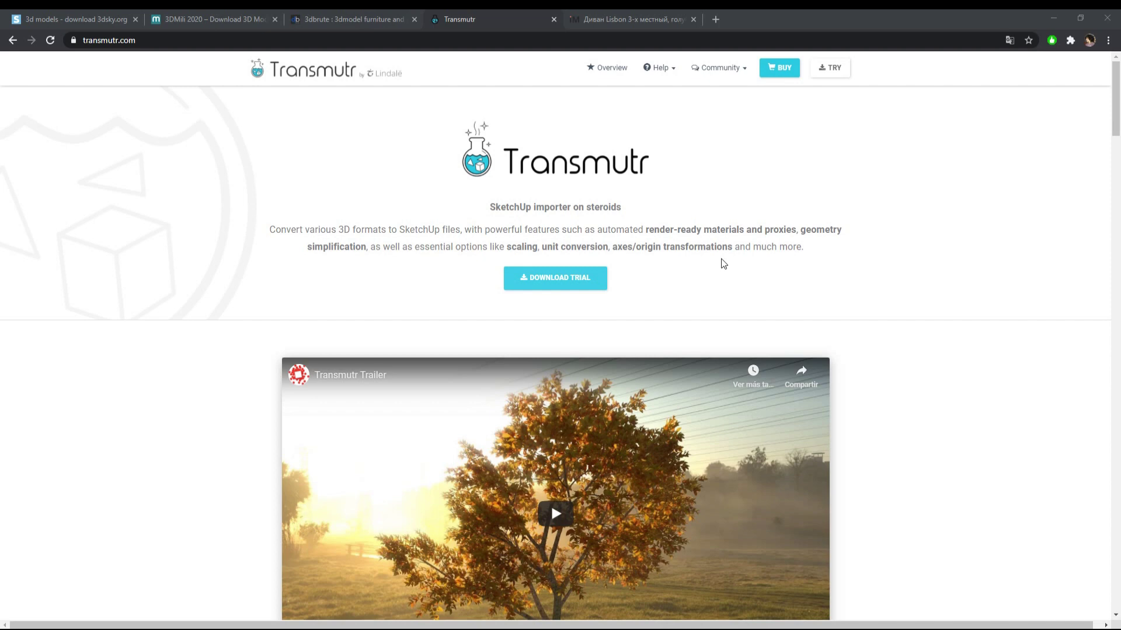
pyautogui.scroll(-8, 723, 268)
pyautogui.scroll(-1, 723, 282)
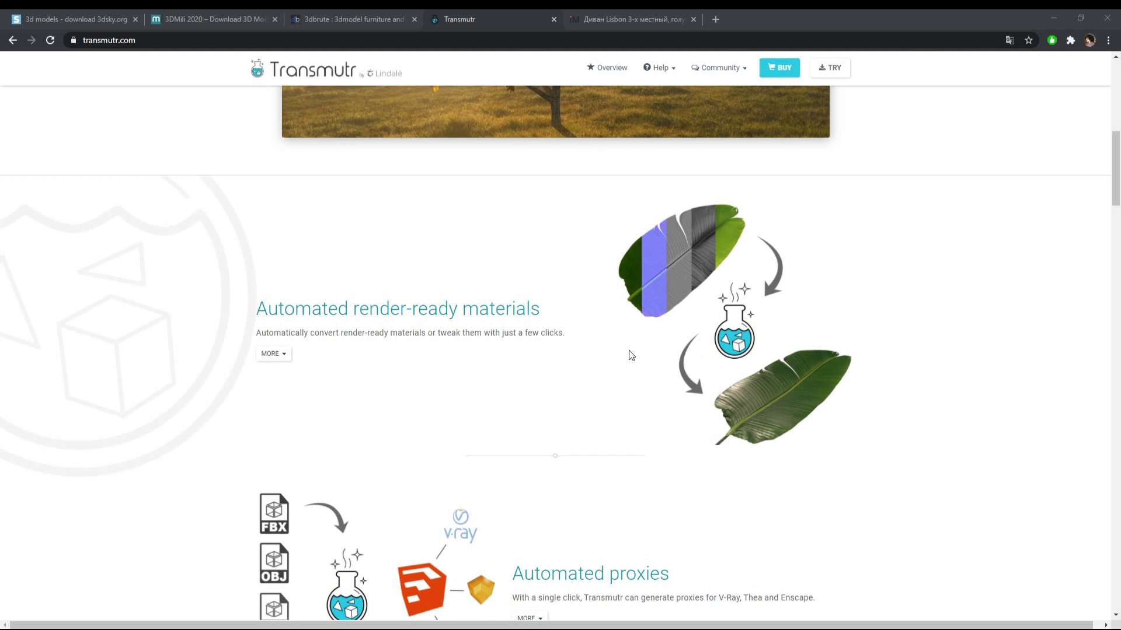
pyautogui.scroll(-2, 629, 354)
pyautogui.scroll(-6, 630, 355)
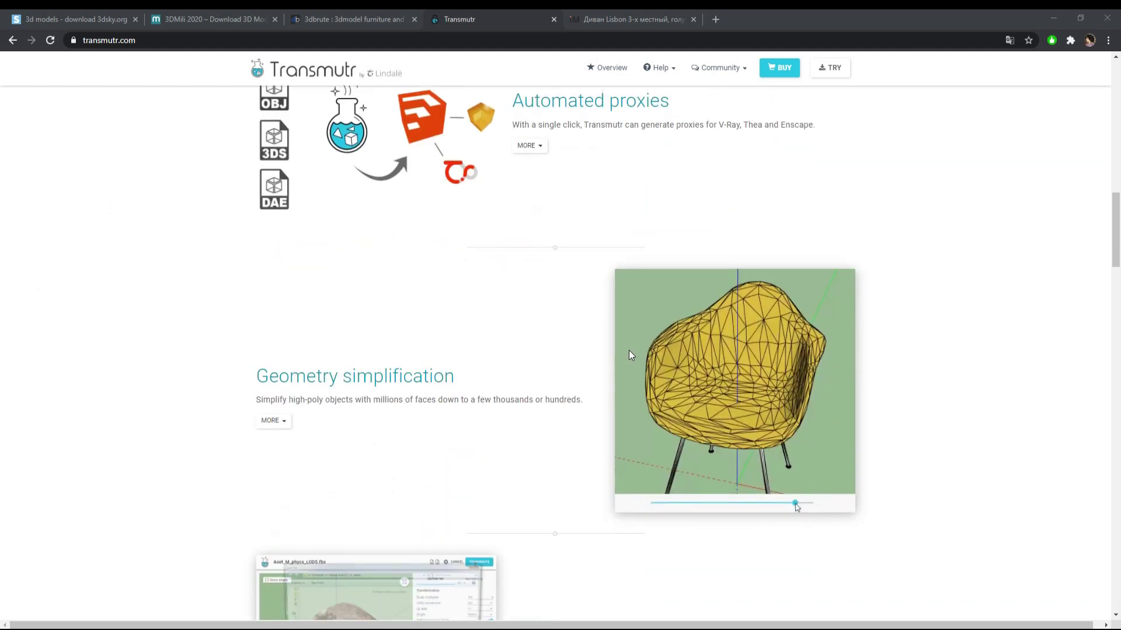
pyautogui.scroll(-1, 629, 353)
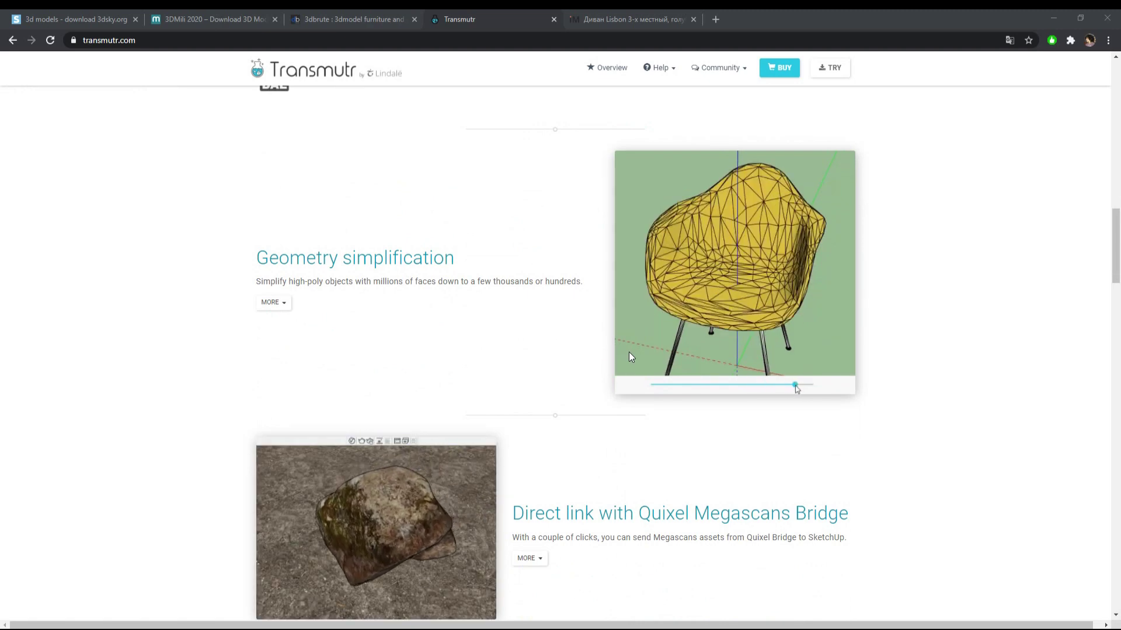
pyautogui.scroll(-1, 628, 352)
pyautogui.scroll(-2, 630, 356)
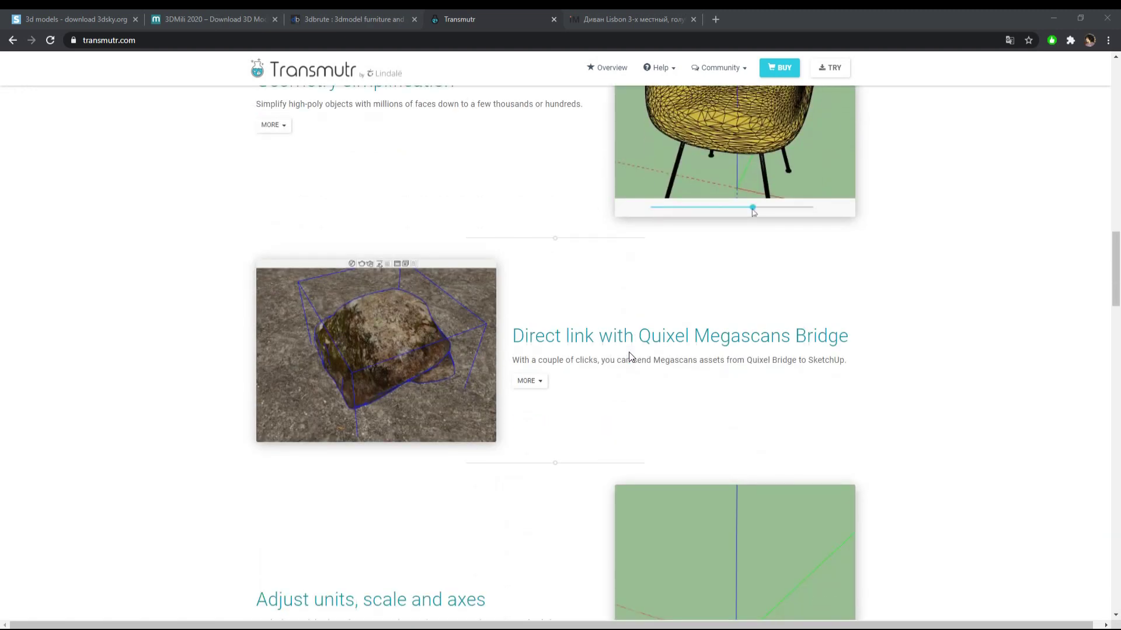
pyautogui.scroll(-1, 629, 356)
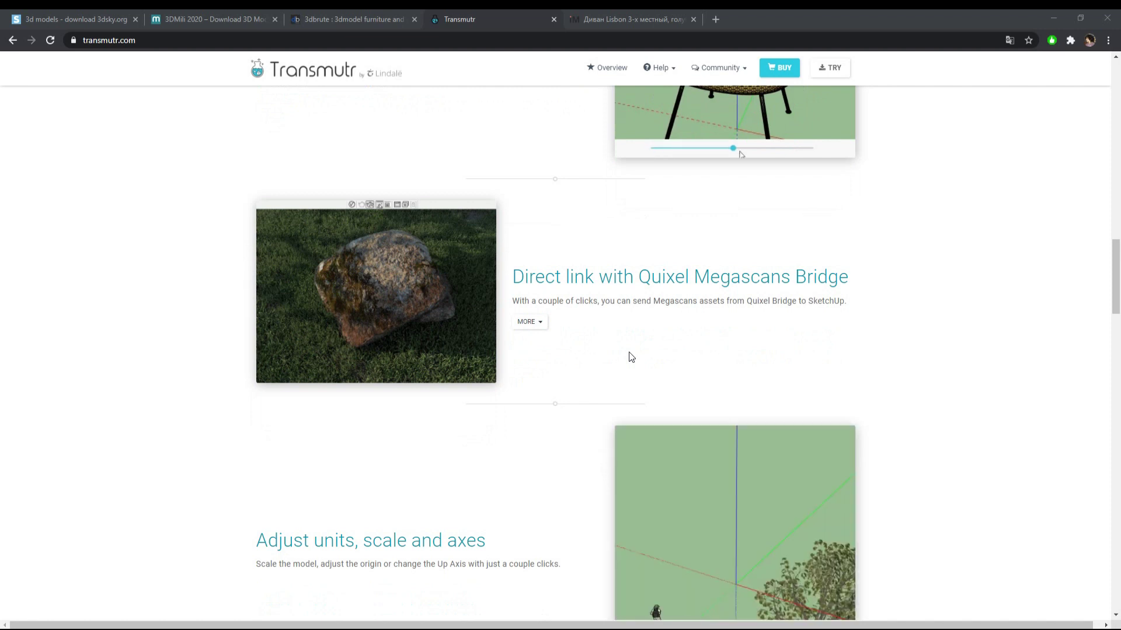
pyautogui.scroll(-2, 629, 358)
pyautogui.scroll(-2, 583, 373)
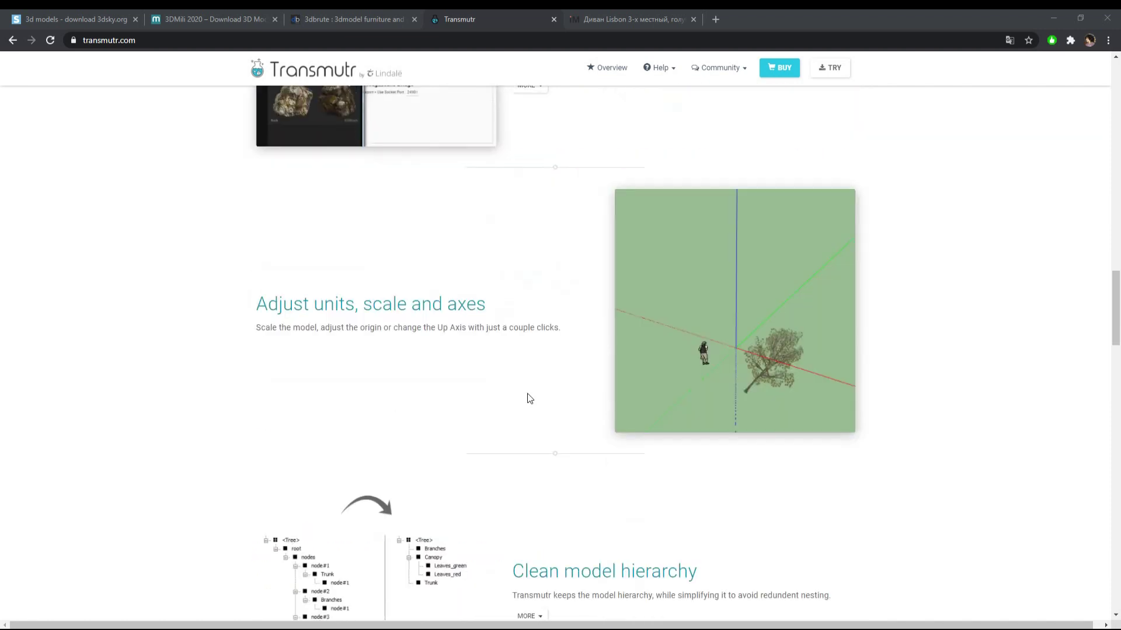
pyautogui.scroll(-1, 529, 398)
pyautogui.scroll(-1, 529, 399)
pyautogui.scroll(-2, 529, 398)
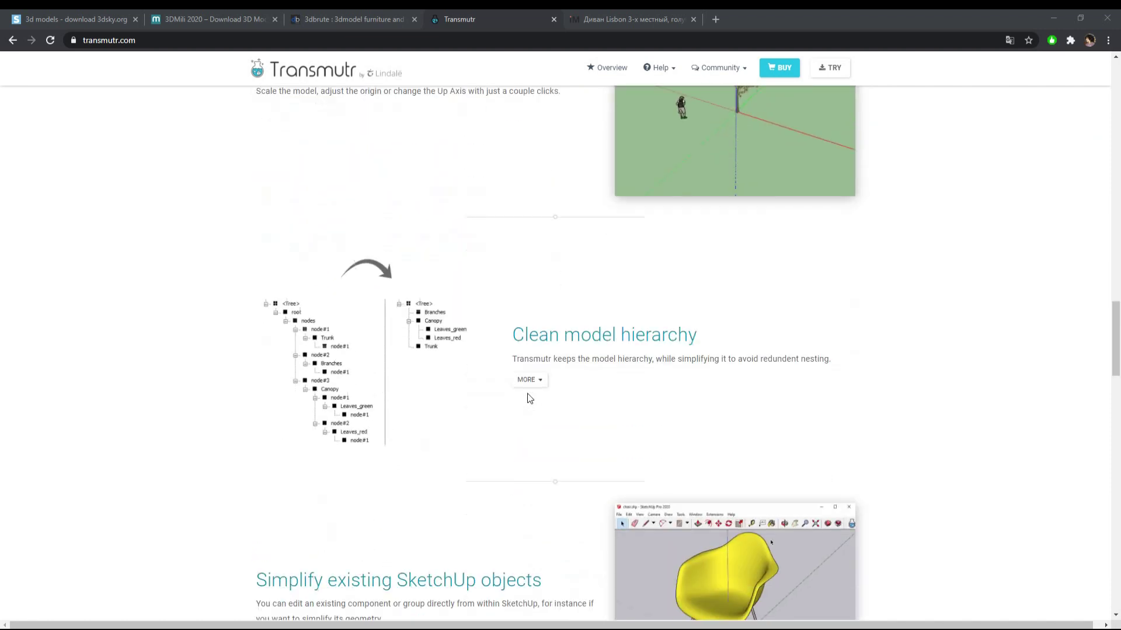
pyautogui.scroll(-2, 529, 398)
pyautogui.scroll(3, 529, 399)
pyautogui.scroll(8, 530, 398)
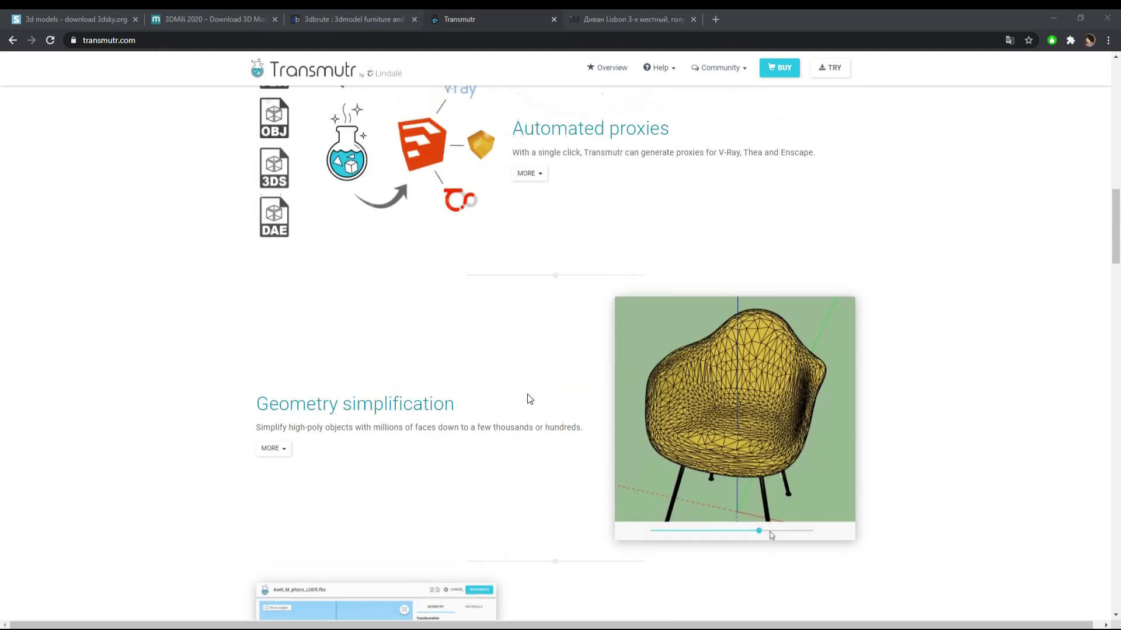
pyautogui.scroll(7, 529, 398)
pyautogui.scroll(6, 529, 398)
pyautogui.scroll(2, 530, 399)
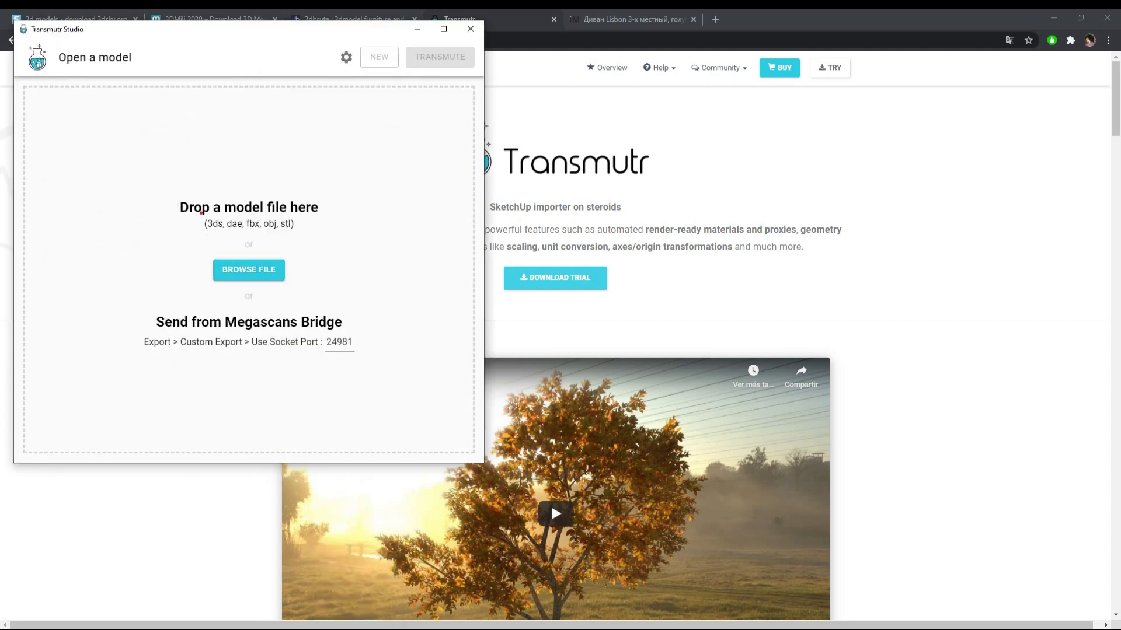
# Step: Mark the supported model formats on screen, then switch to the 3dsky.org site
pyautogui.moveTo(200, 212); pyautogui.dragTo(305, 236)
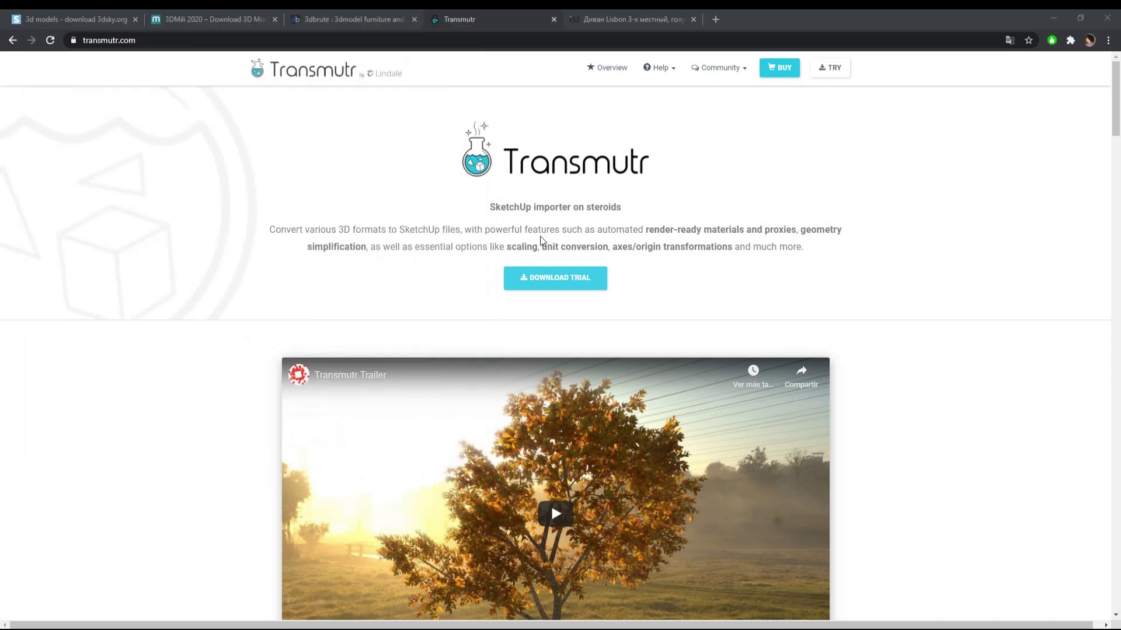
pyautogui.click(89, 10)
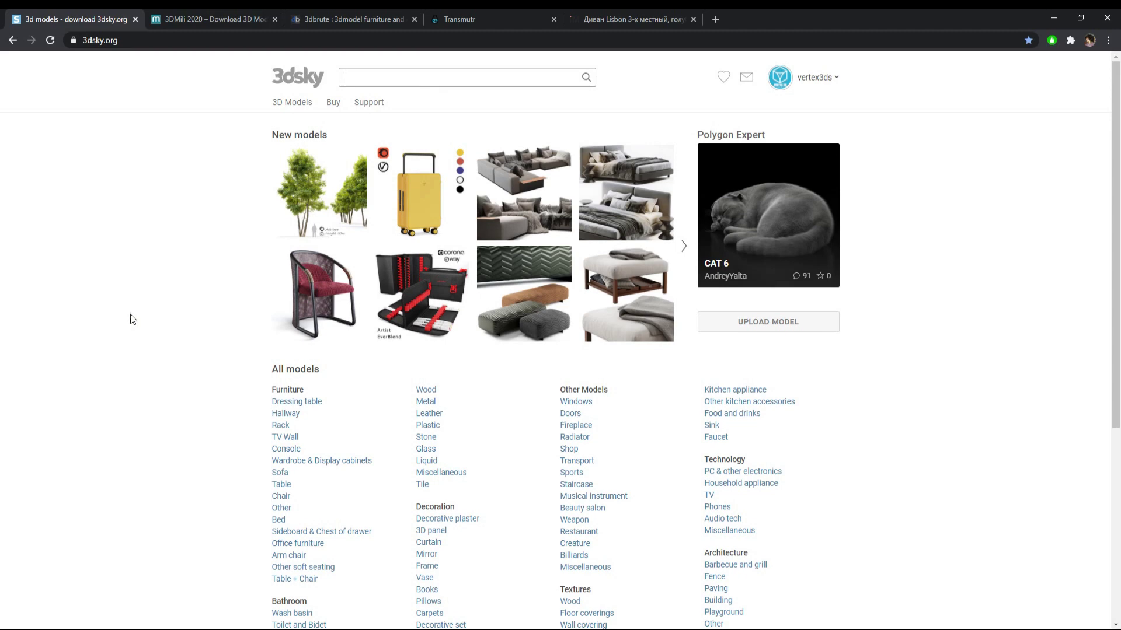
# Step: Look over the 3DMili and 3dbrute model sites, then return to 3dsky.org
pyautogui.click(203, 9)
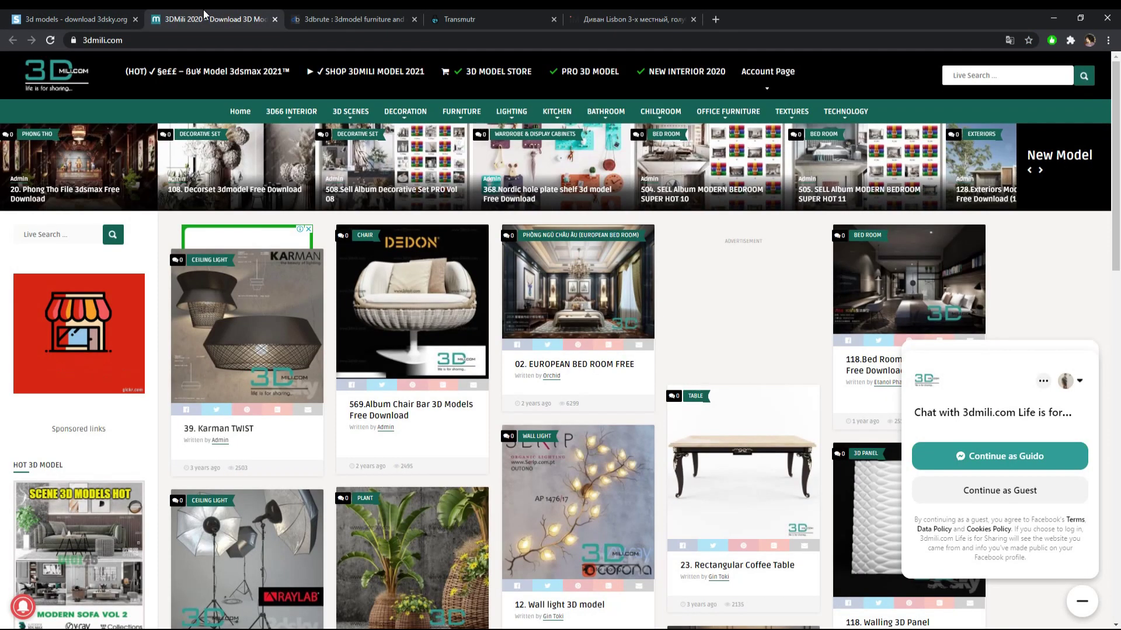
pyautogui.click(328, 11)
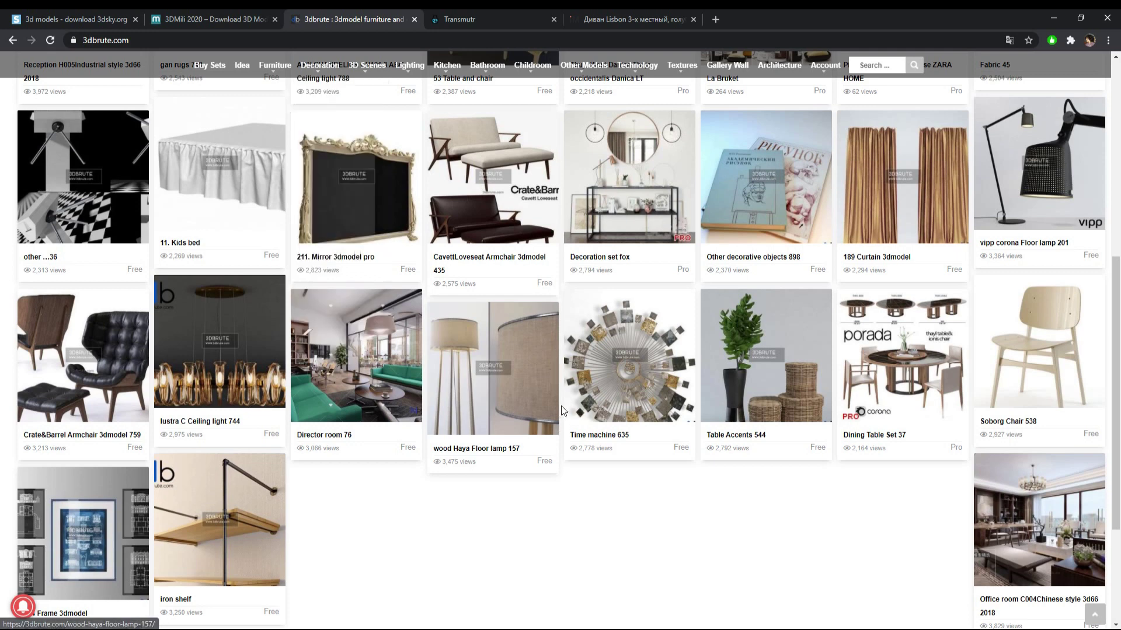
pyautogui.click(79, 18)
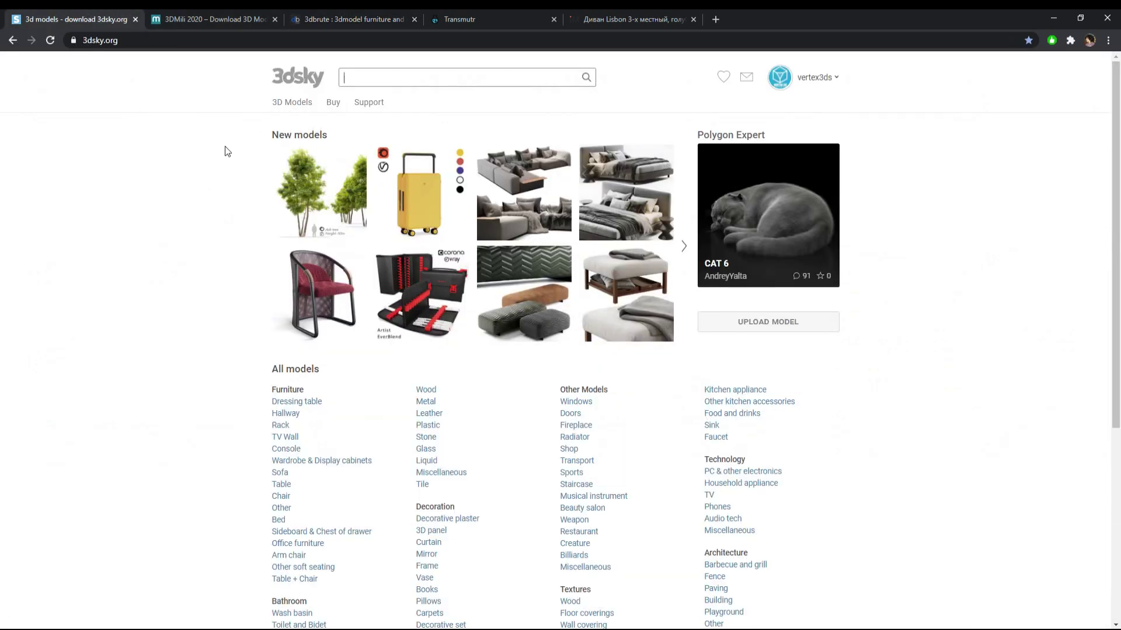
# Step: Search 3dsky for 'divan', filter to FREE models and scroll through the results
pyautogui.click(381, 79)
pyautogui.write('d')
pyautogui.write('ivan')
pyautogui.press('Return')
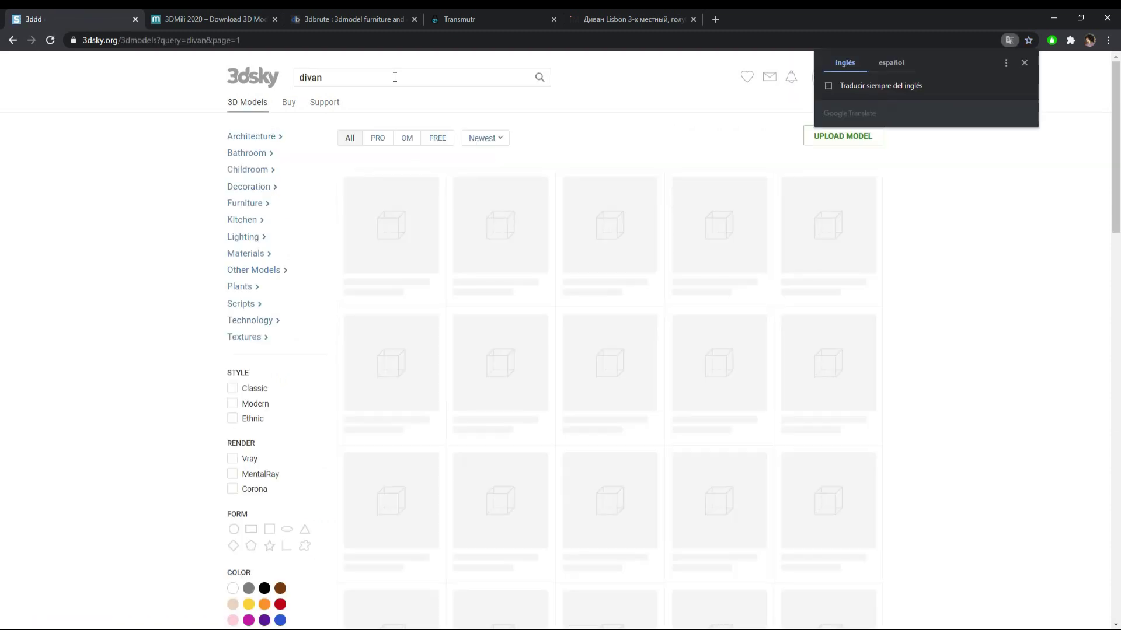
pyautogui.click(438, 138)
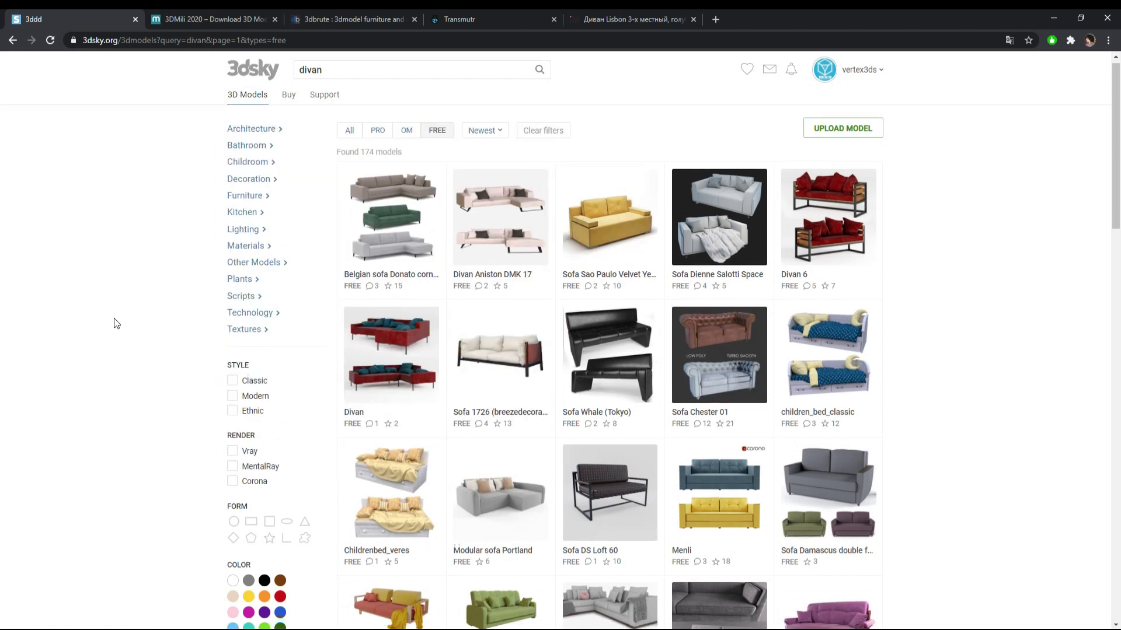
pyautogui.scroll(-7, 117, 323)
pyautogui.scroll(-2, 114, 328)
pyautogui.scroll(-1, 114, 327)
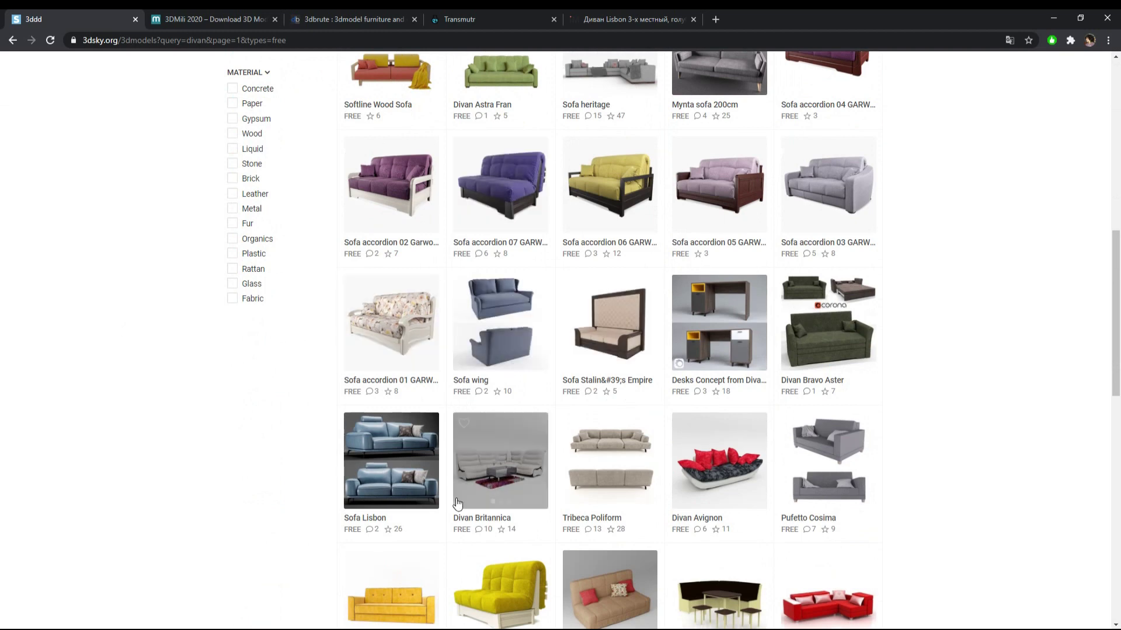
# Step: Open the Sofa Lisbon model page and bring up the DESCARGAS 2020 downloads folder
pyautogui.click(396, 445)
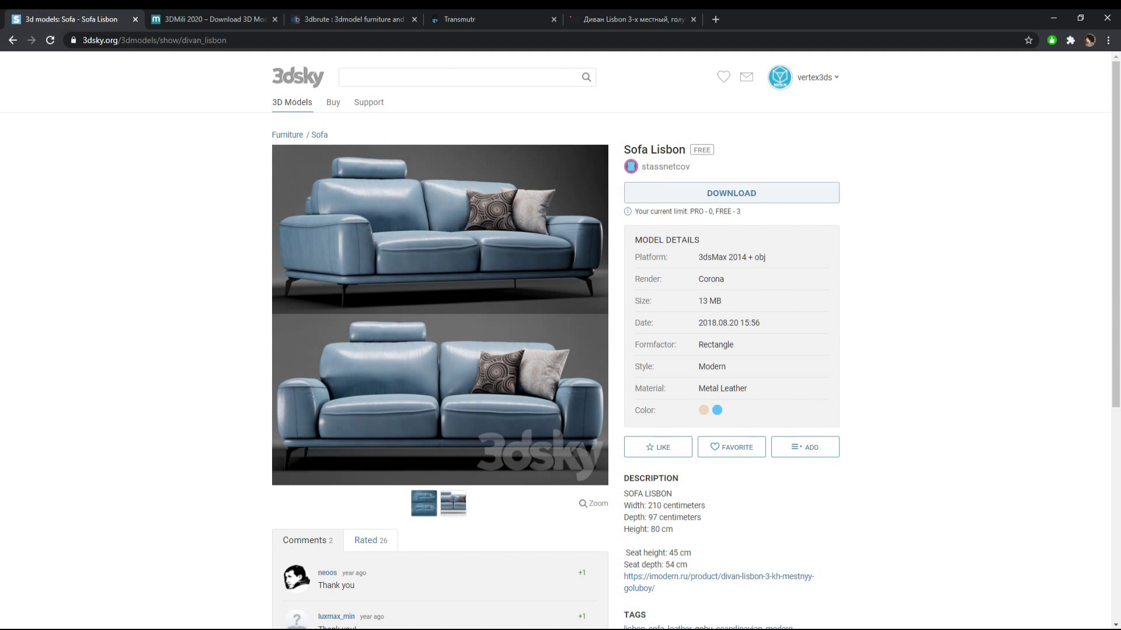
pyautogui.click(175, 629)
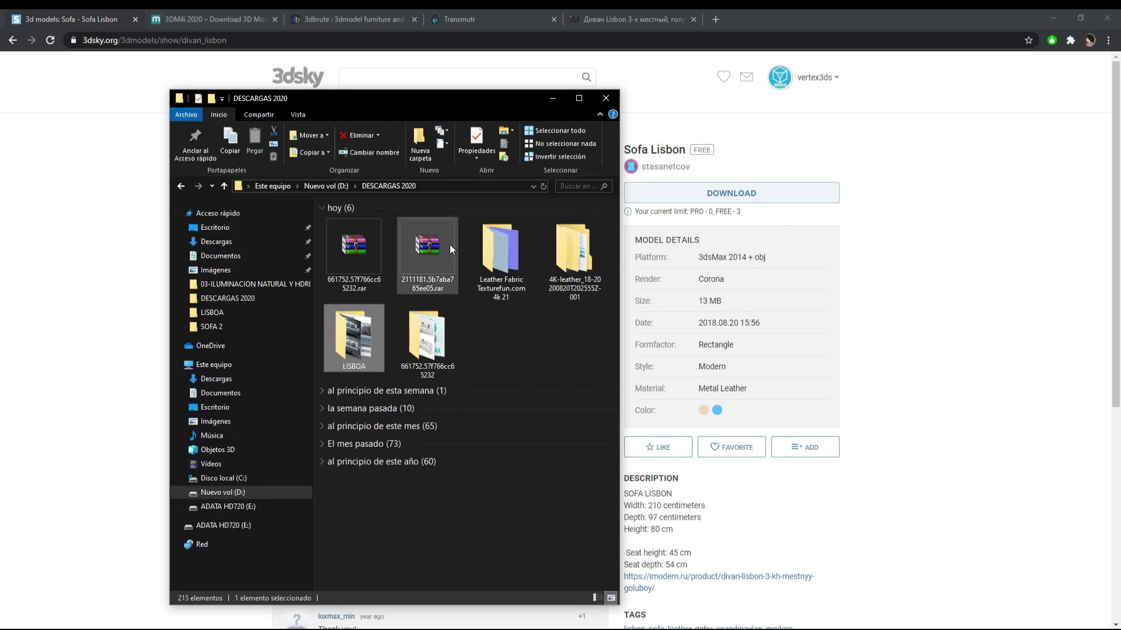
# Step: Open the LISBOA folder full screen and inspect its texture subfolder
pyautogui.doubleClick(361, 331)
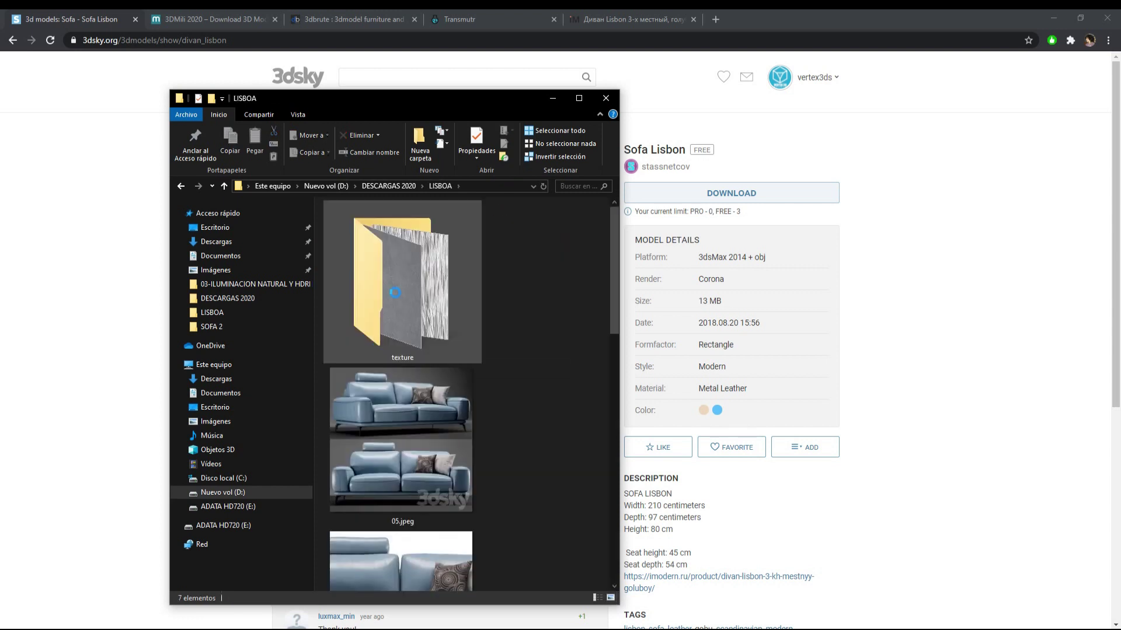
pyautogui.click(566, 103)
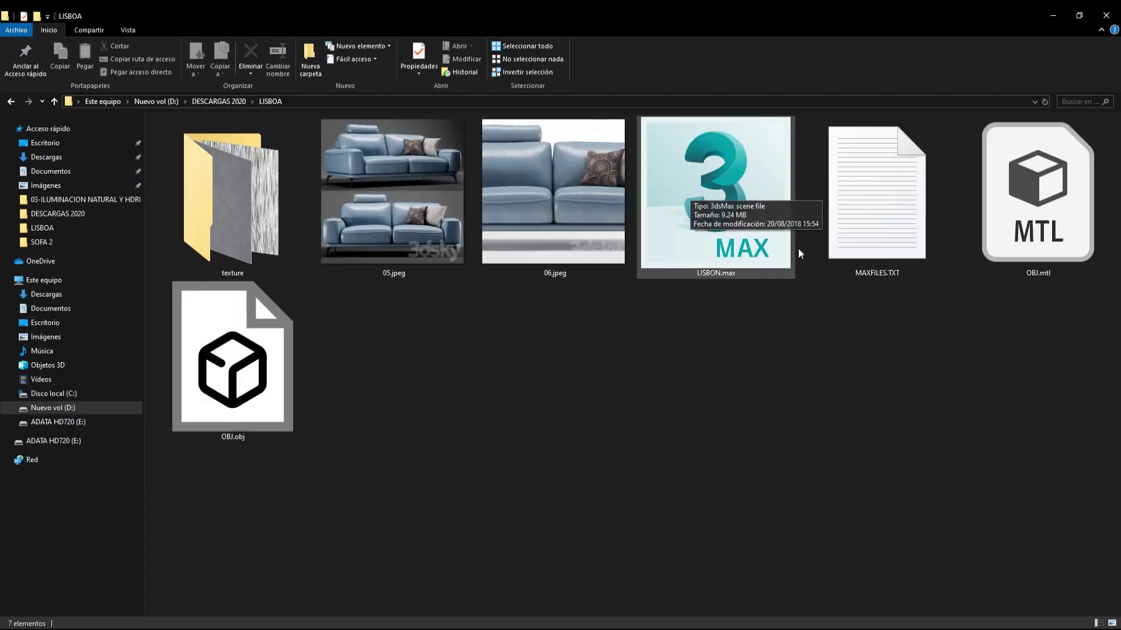
pyautogui.click(304, 365)
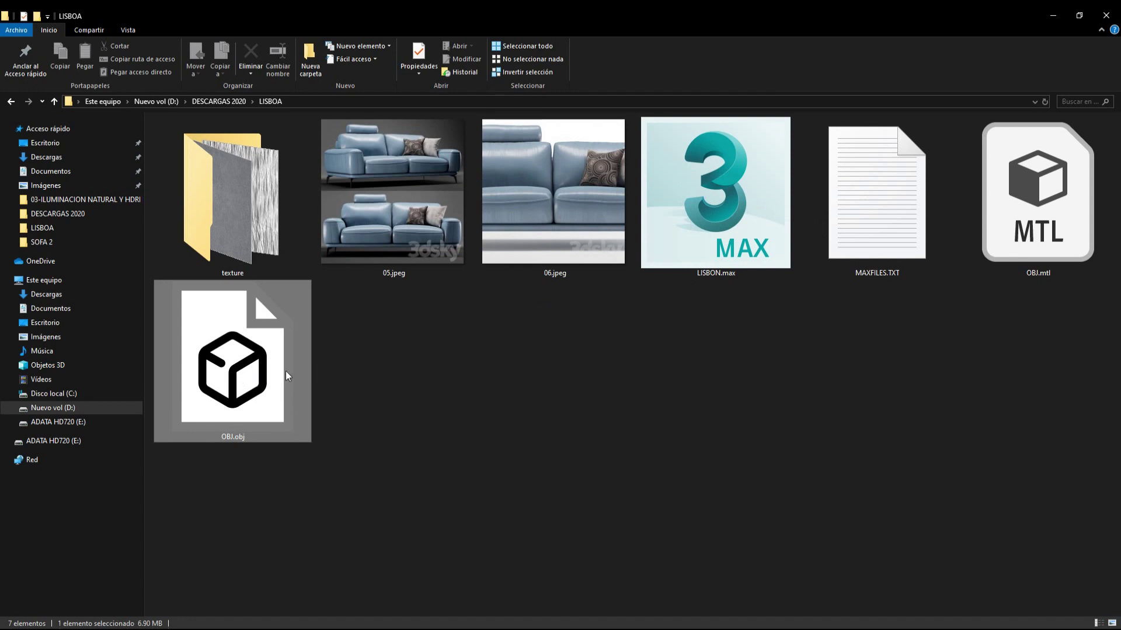
pyautogui.doubleClick(246, 201)
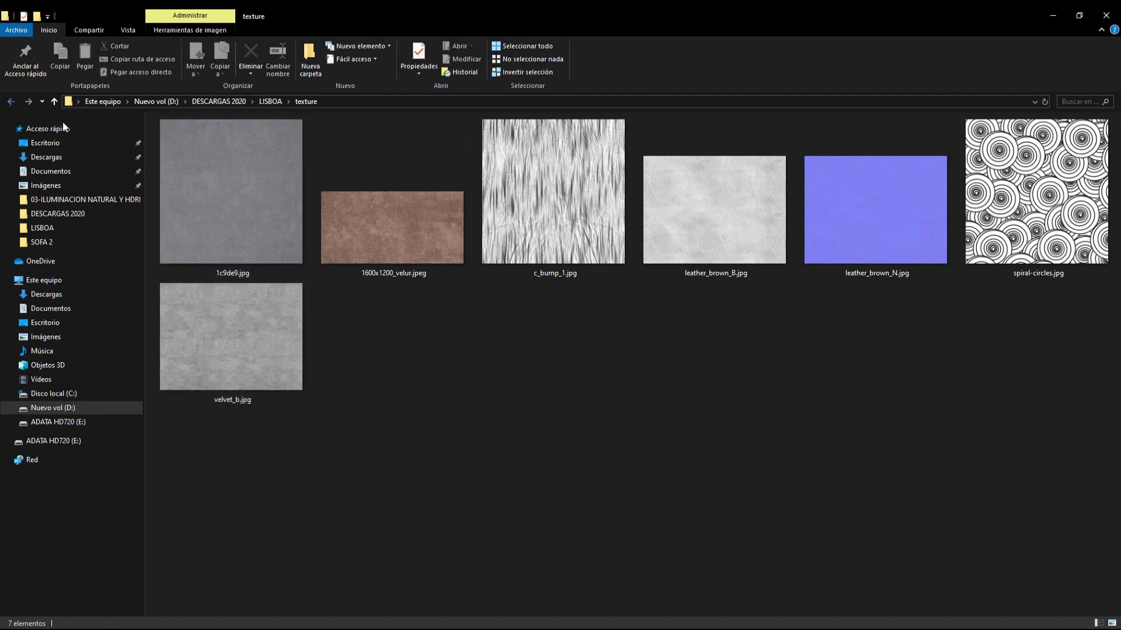
pyautogui.hotkey('alt', 'Left')
# Step: Preview the 05.jpeg sofa image in Photos, close it and clear the selection
pyautogui.click(414, 198)
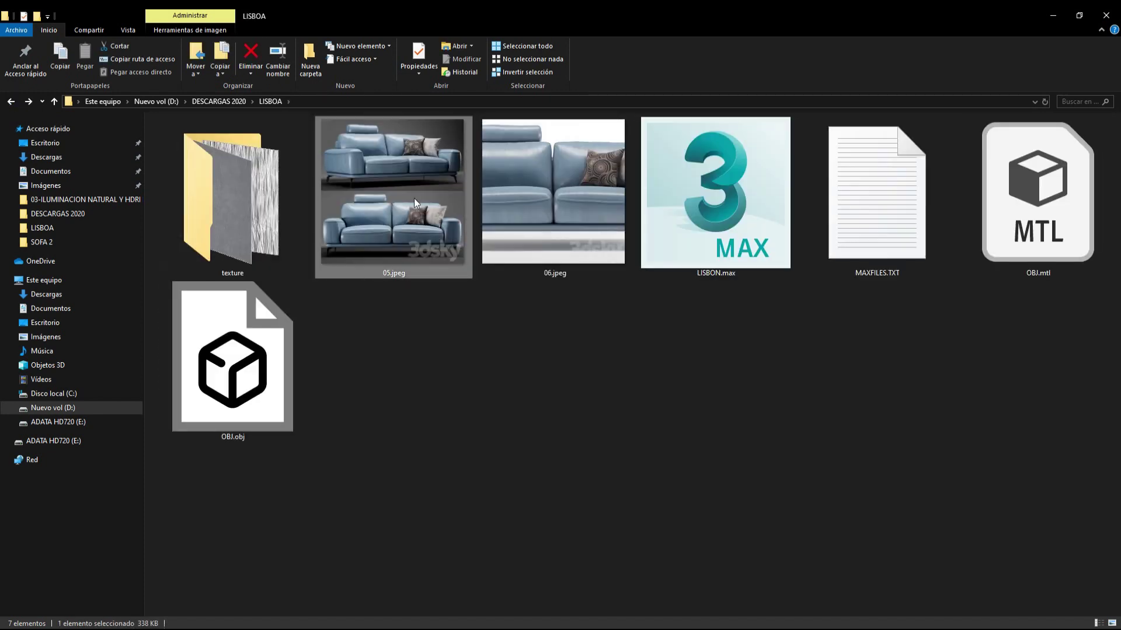
pyautogui.doubleClick(414, 199)
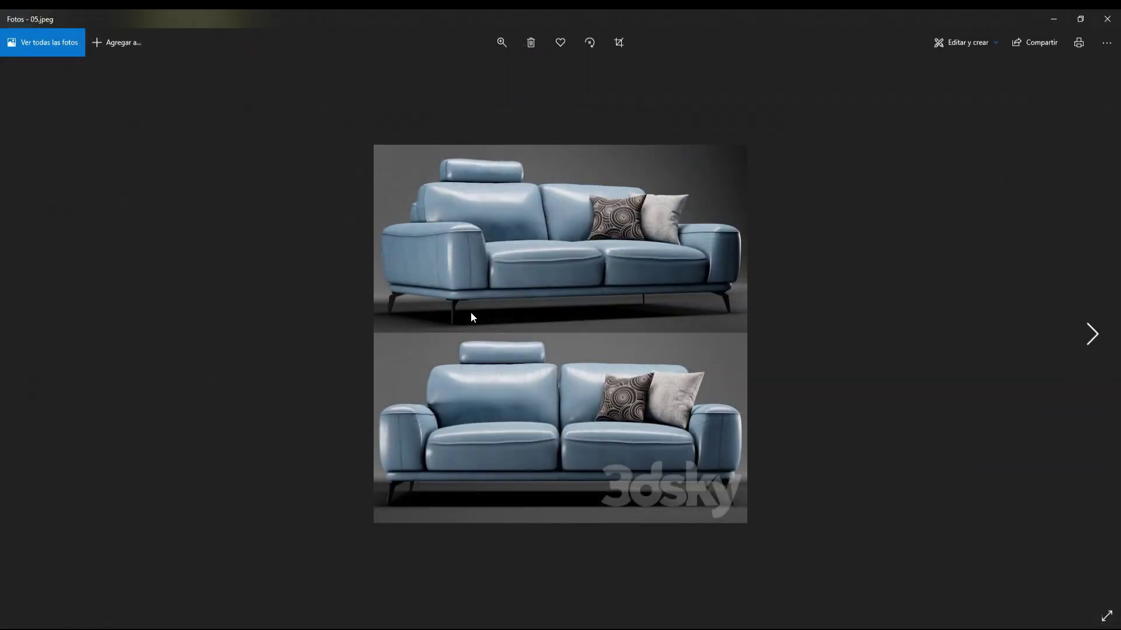
pyautogui.click(1107, 19)
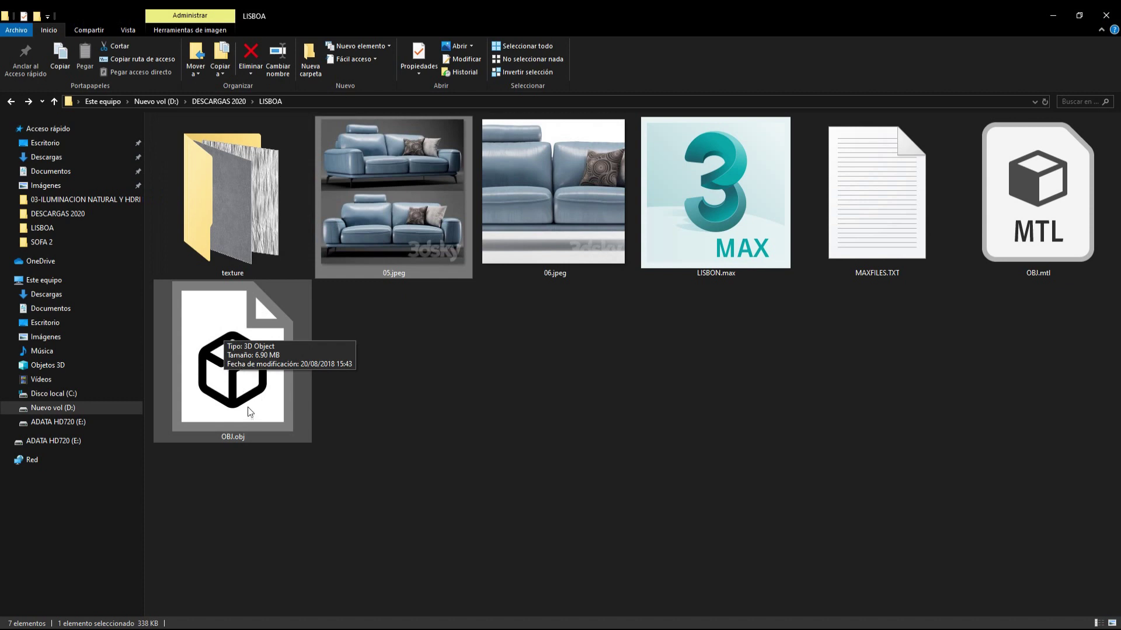
pyautogui.click(363, 404)
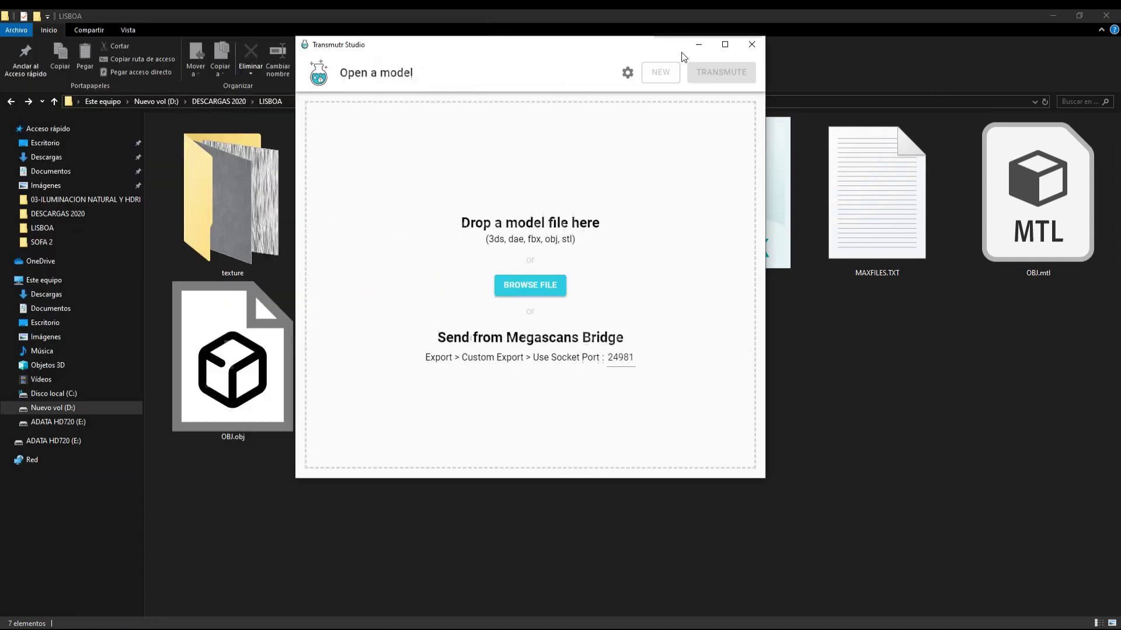
# Step: Load OBJ.obj into Transmutr on the right side and orbit around the purple sofa
pyautogui.moveTo(350, 42); pyautogui.dragTo(832, 72)
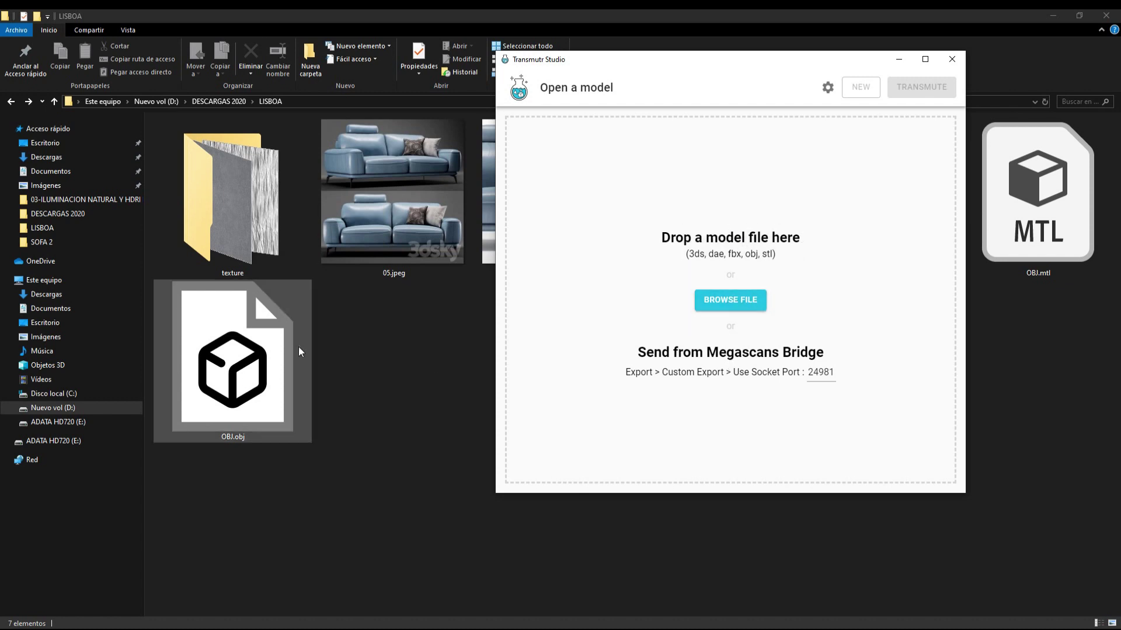
pyautogui.moveTo(256, 367); pyautogui.dragTo(694, 297)
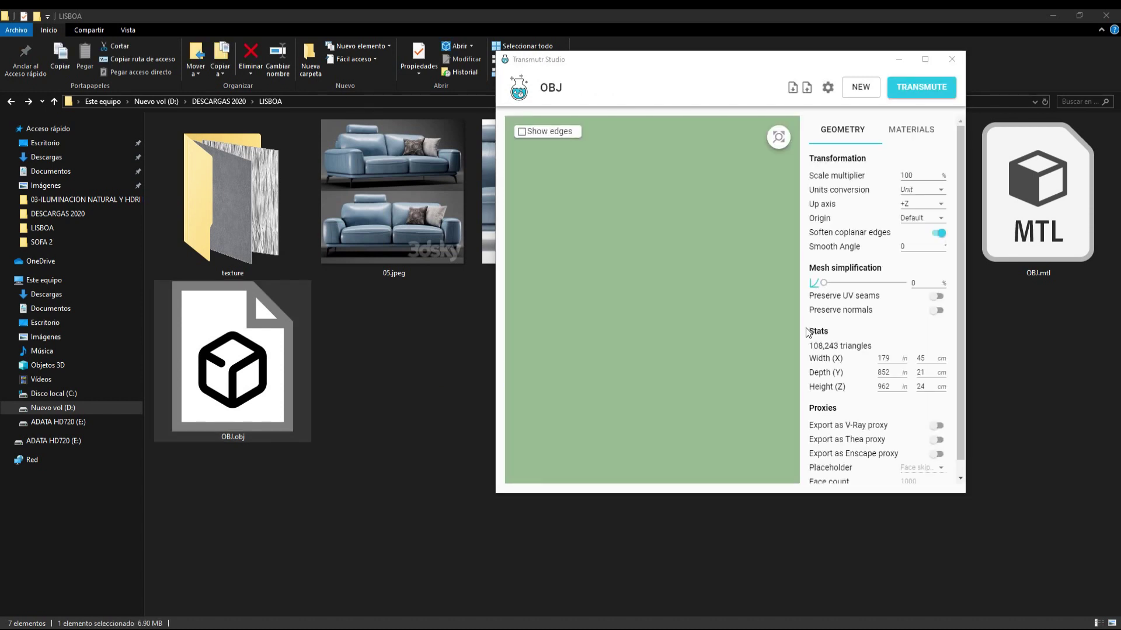
pyautogui.moveTo(673, 300)
pyautogui.mouseDown(button='middle')
pyautogui.moveTo(555, 275)
pyautogui.moveTo(653, 334)
pyautogui.moveTo(601, 330)
pyautogui.moveTo(612, 332)
pyautogui.mouseUp(button='middle')
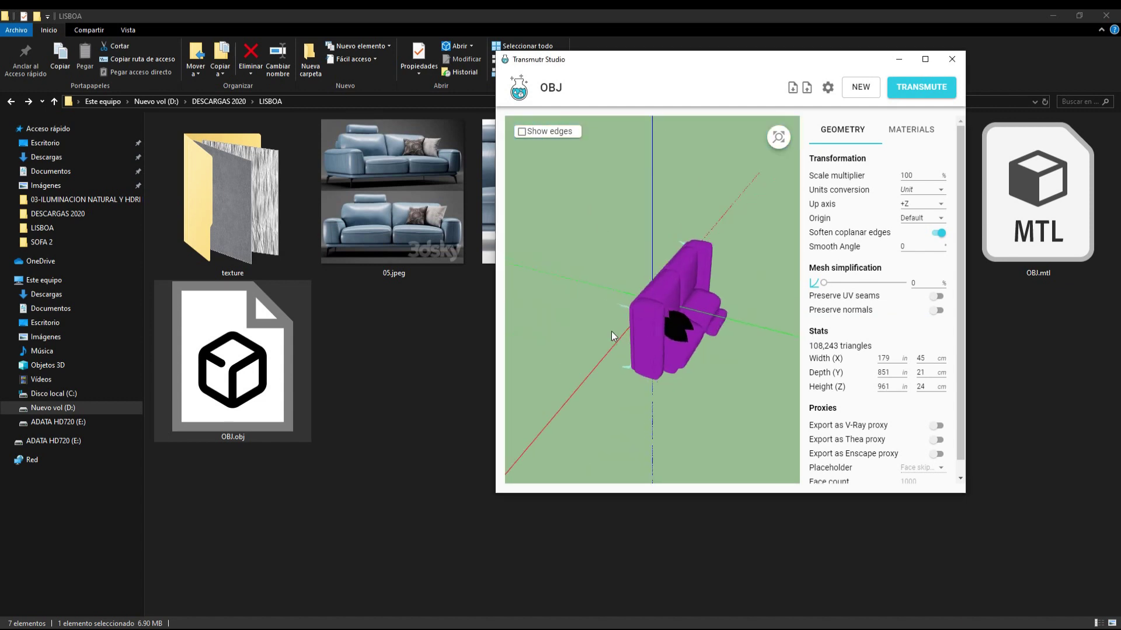
pyautogui.moveTo(694, 275)
pyautogui.mouseDown(button='middle')
pyautogui.moveTo(653, 321)
pyautogui.moveTo(685, 316)
pyautogui.moveTo(675, 299)
pyautogui.moveTo(651, 300)
pyautogui.moveTo(623, 318)
pyautogui.moveTo(664, 331)
pyautogui.moveTo(705, 257)
pyautogui.mouseUp(button='middle')
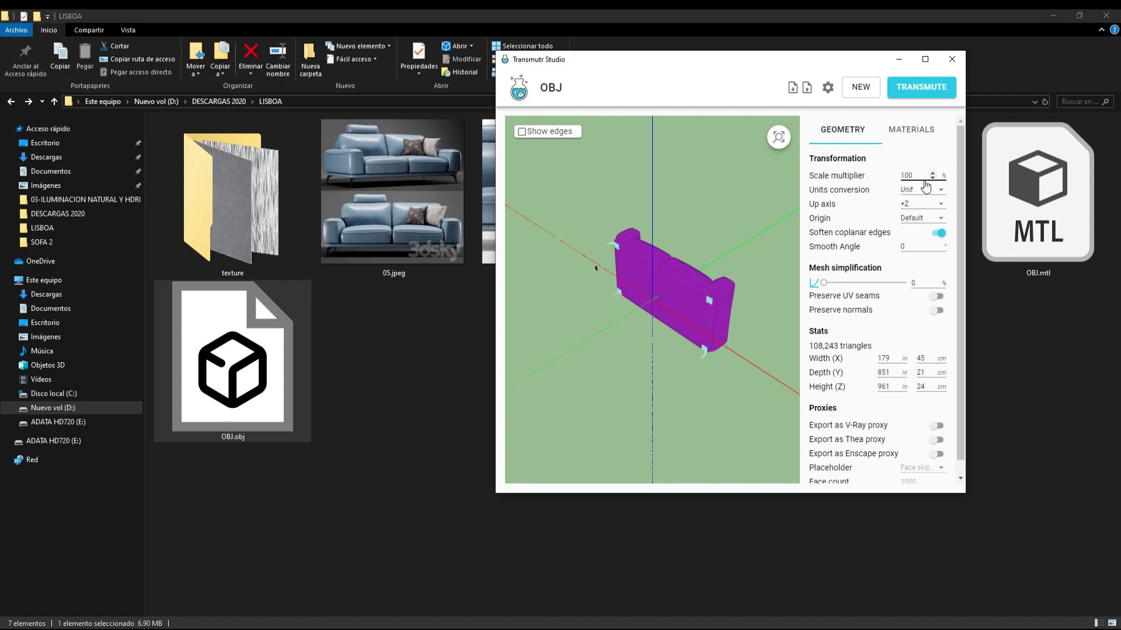
pyautogui.scroll(2, 599, 252)
pyautogui.scroll(2, 598, 252)
pyautogui.moveTo(590, 255); pyautogui.dragTo(531, 243, button='middle')
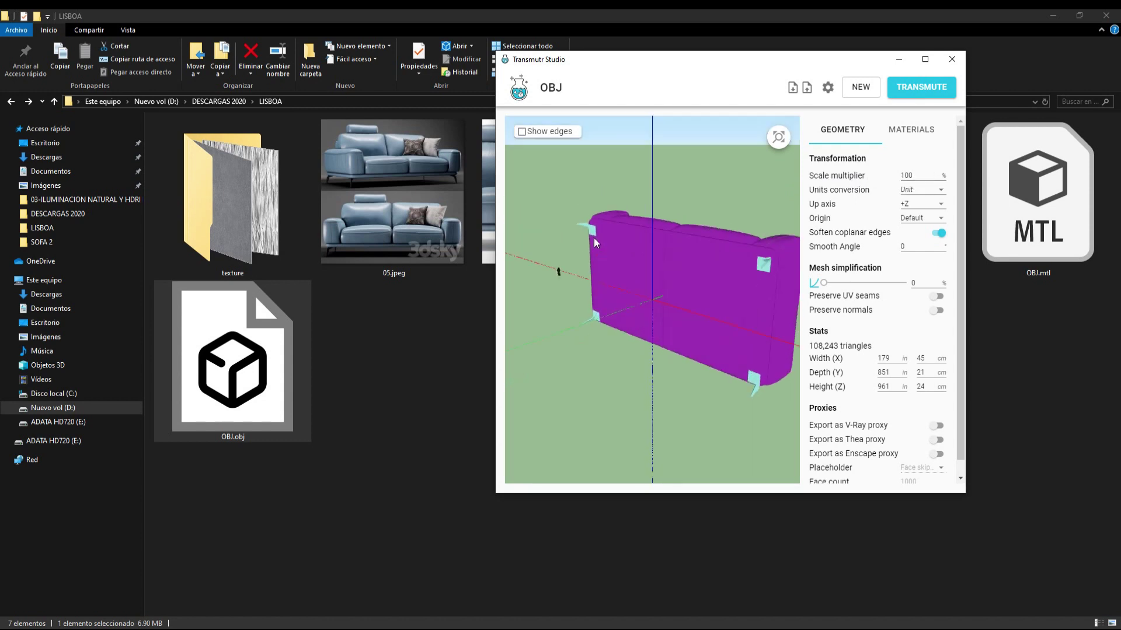
pyautogui.moveTo(530, 243)
pyautogui.mouseDown()
pyautogui.moveTo(756, 292)
pyautogui.moveTo(659, 325)
pyautogui.moveTo(637, 282)
pyautogui.moveTo(569, 316)
pyautogui.moveTo(568, 341)
pyautogui.moveTo(526, 355)
pyautogui.moveTo(650, 336)
pyautogui.moveTo(717, 273)
pyautogui.mouseUp()
# Step: Set the sofa's scale multiplier to 10%
pyautogui.doubleClick(907, 177)
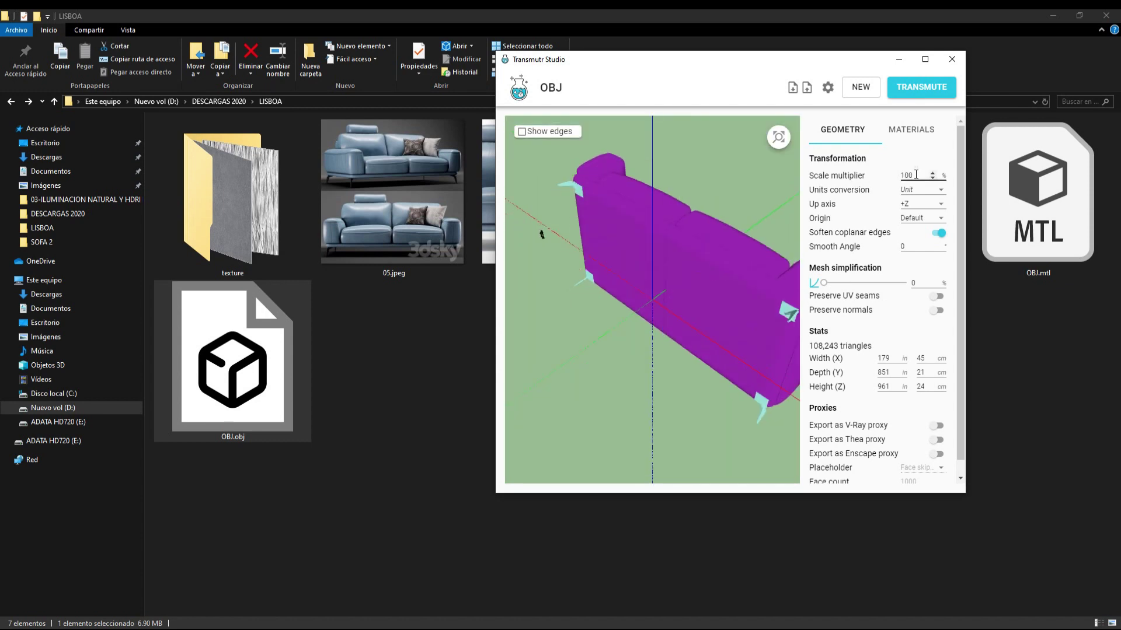
pyautogui.write('10')
pyautogui.click(616, 352)
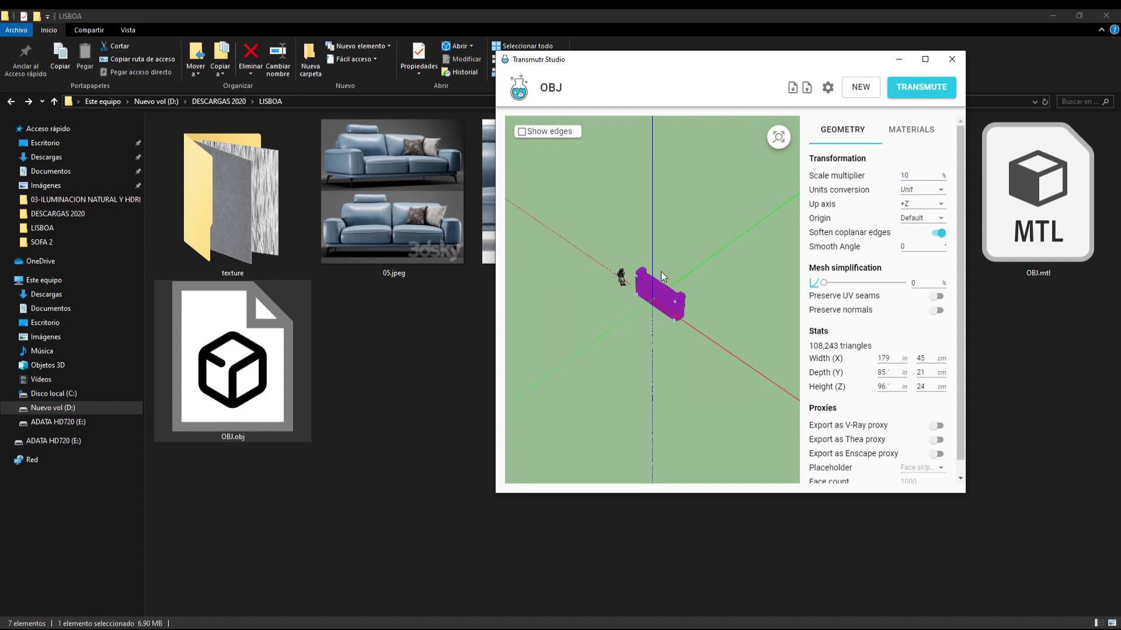
pyautogui.moveTo(661, 272)
pyautogui.mouseDown()
pyautogui.moveTo(672, 285)
pyautogui.moveTo(668, 261)
pyautogui.moveTo(664, 271)
pyautogui.mouseUp()
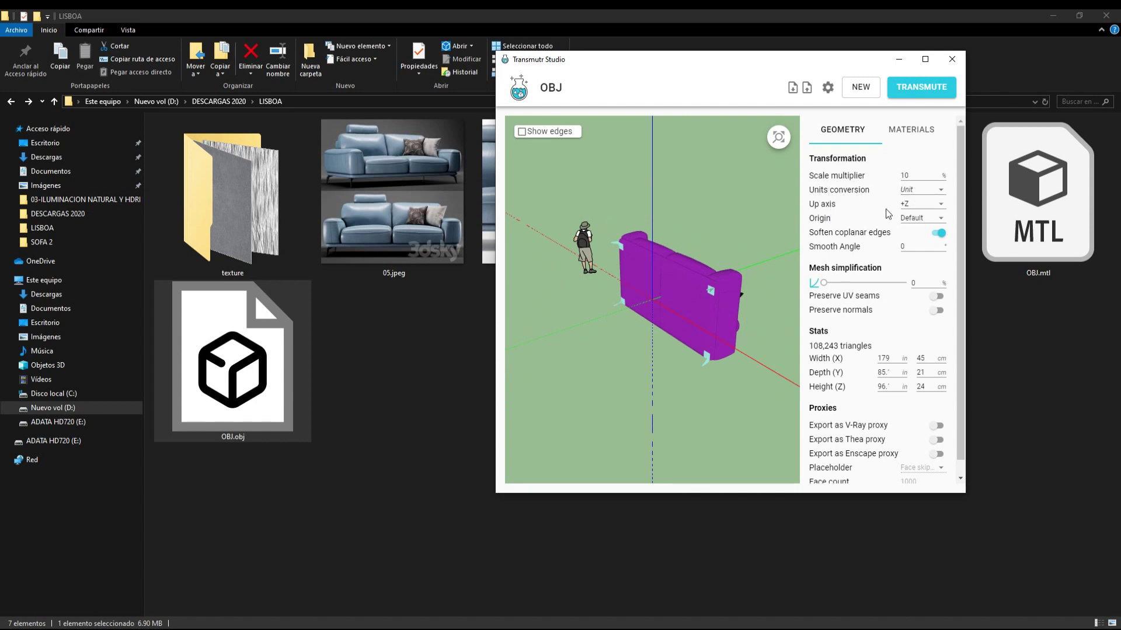
# Step: Change the up axis to +Y so the sofa stands upright, viewed at eye level
pyautogui.click(919, 207)
pyautogui.click(914, 192)
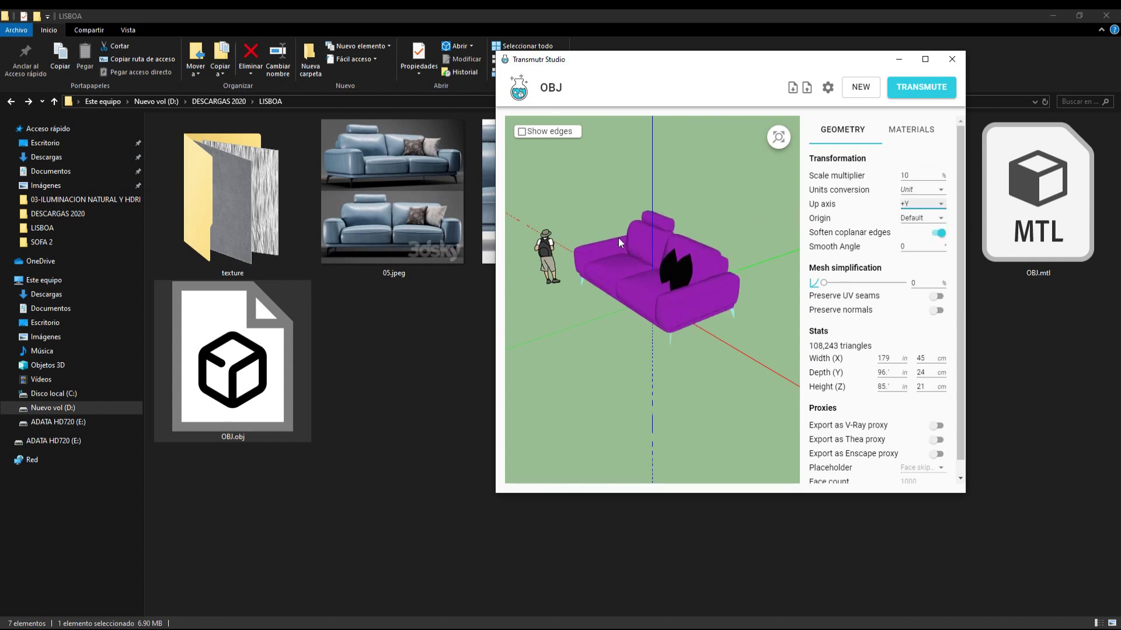
pyautogui.moveTo(618, 237)
pyautogui.mouseDown()
pyautogui.moveTo(634, 228)
pyautogui.moveTo(639, 241)
pyautogui.moveTo(614, 207)
pyautogui.mouseUp()
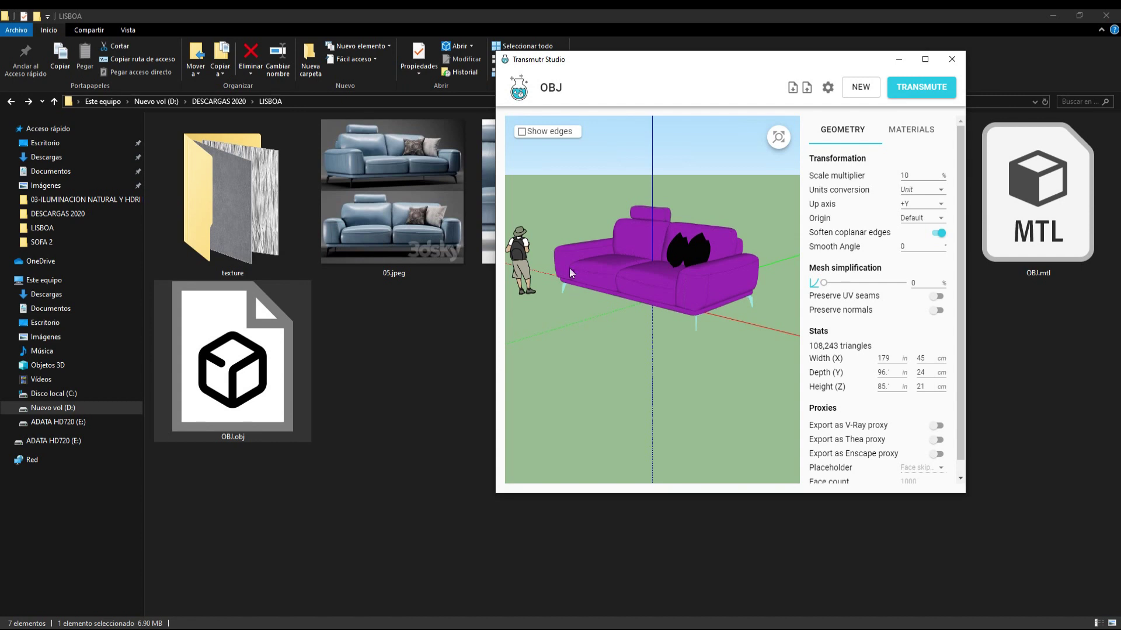
pyautogui.moveTo(739, 289)
pyautogui.mouseDown()
pyautogui.moveTo(642, 293)
pyautogui.moveTo(612, 268)
pyautogui.mouseUp()
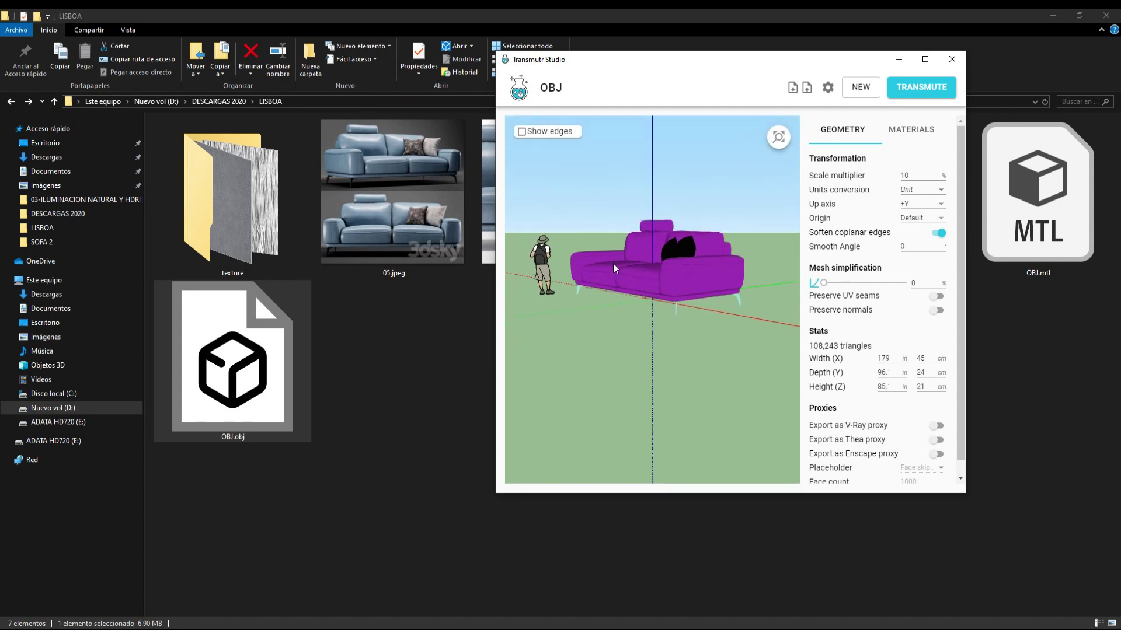
pyautogui.moveTo(540, 245); pyautogui.dragTo(531, 262)
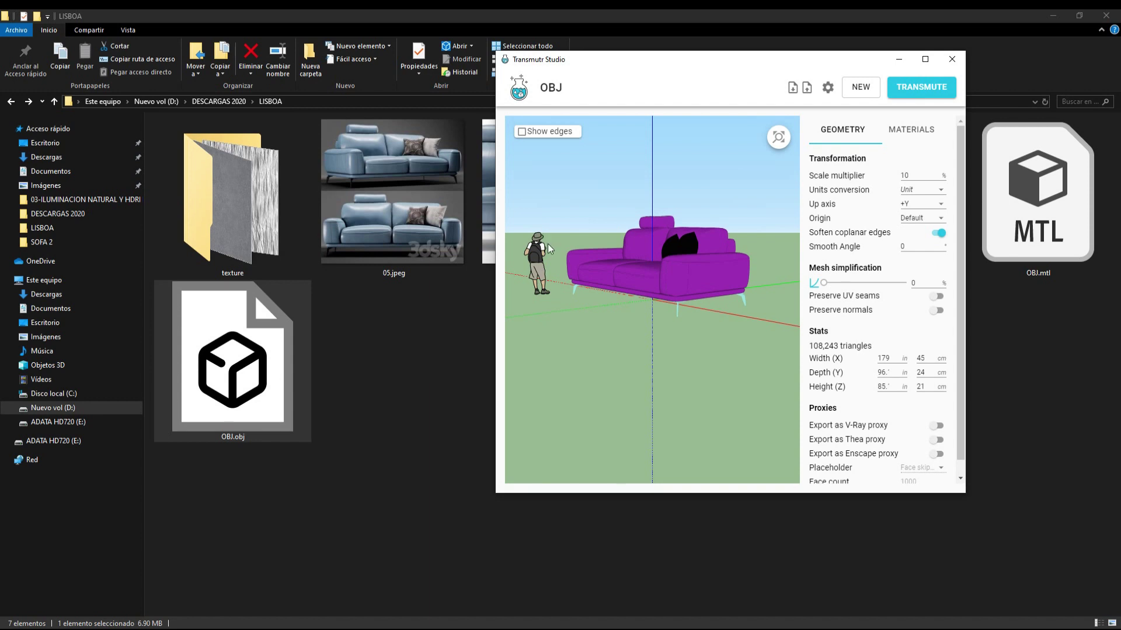
# Step: Check the sofa's real dimensions on the 3dsky Sofa Lisbon page, then return to Transmutr
pyautogui.moveTo(548, 243); pyautogui.dragTo(549, 257)
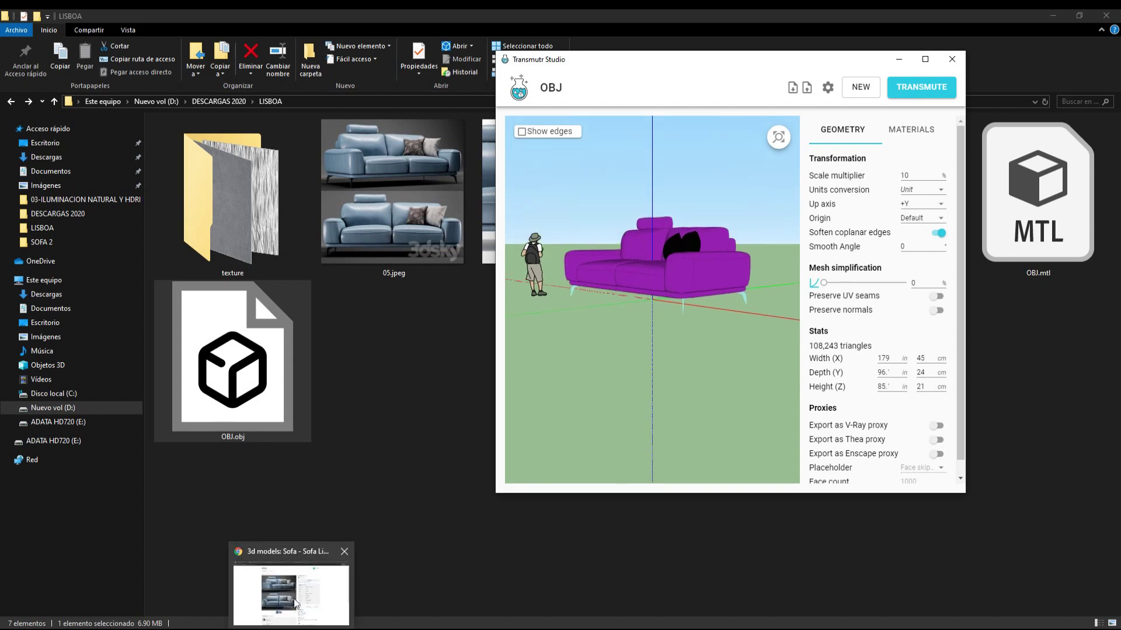
pyautogui.click(295, 603)
pyautogui.scroll(-1, 764, 417)
pyautogui.scroll(-1, 759, 430)
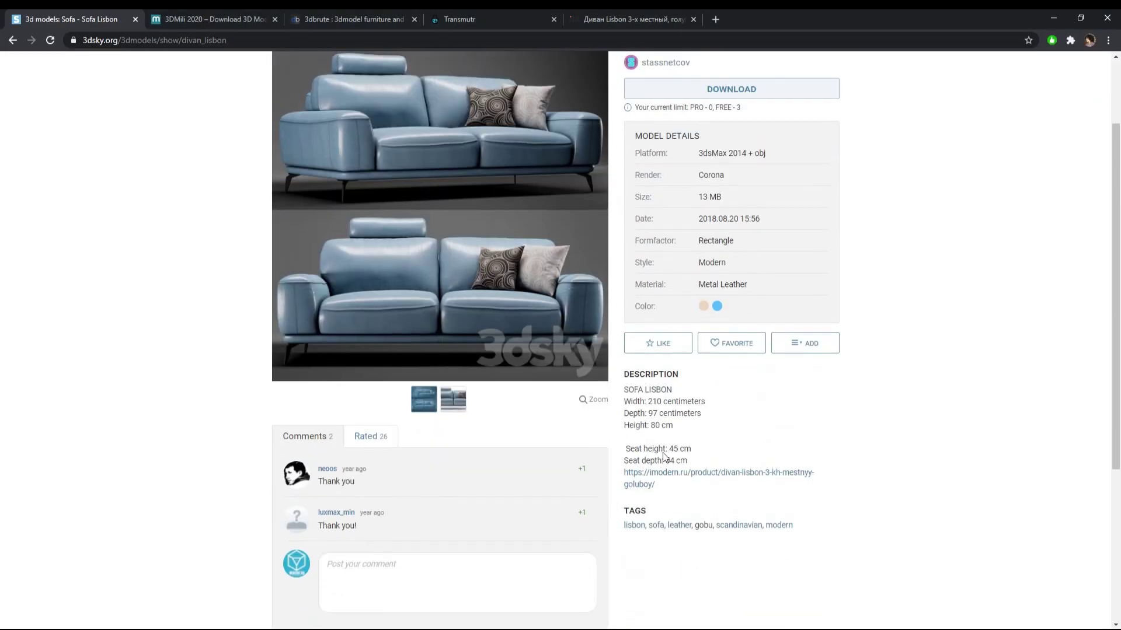
pyautogui.scroll(1, 665, 450)
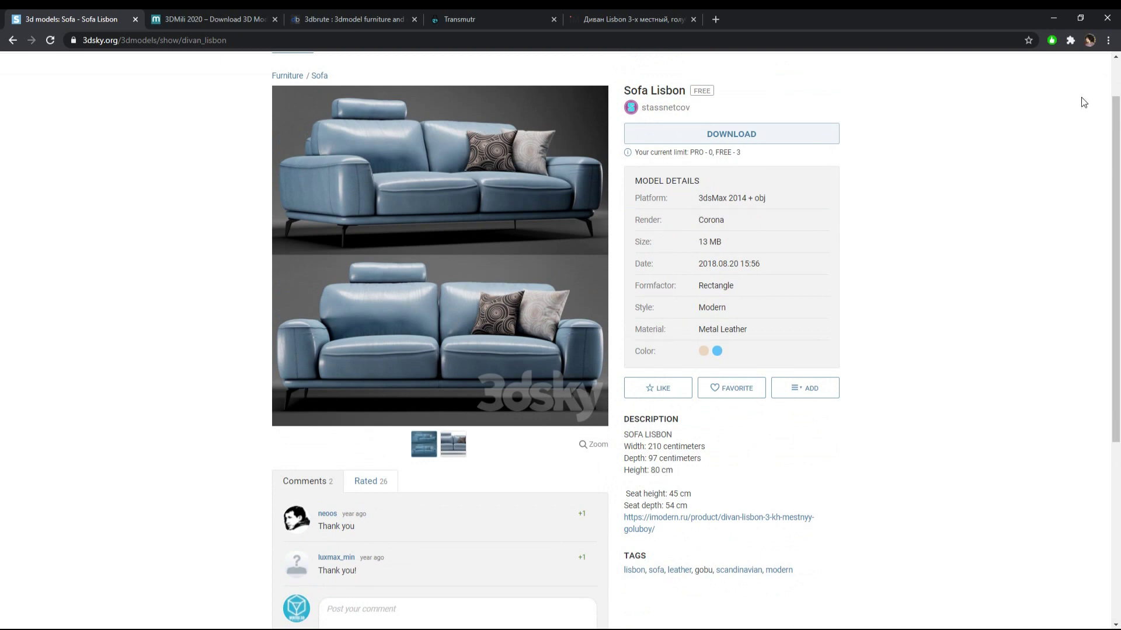
pyautogui.hotkey('alt', 'Tab')
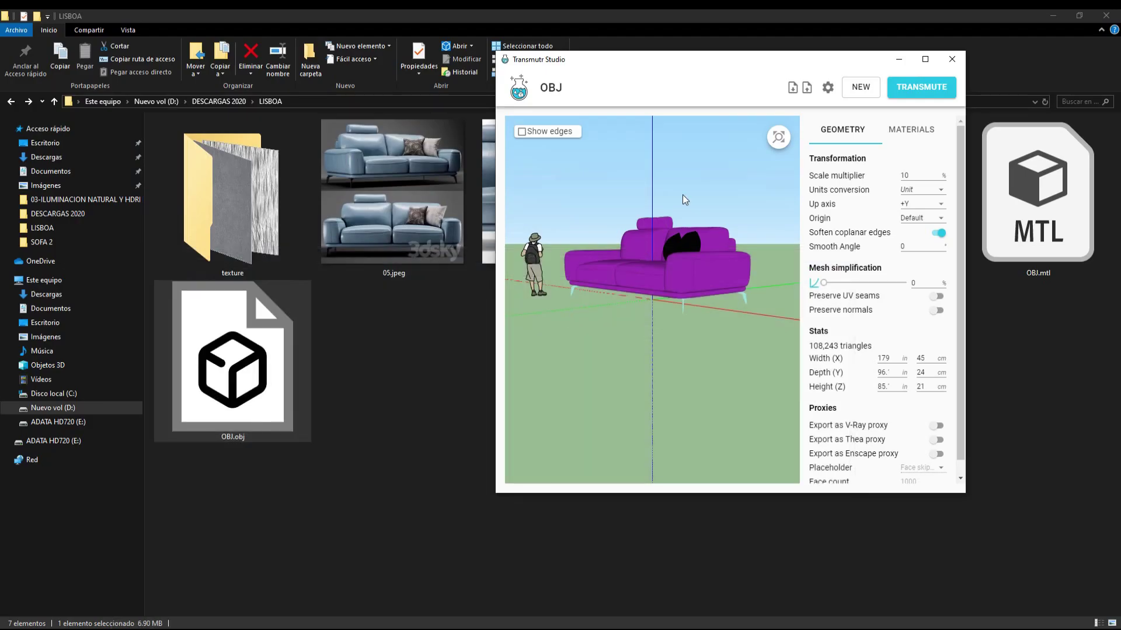
# Step: Set the scale multiplier to 5% and zoom in on the smaller sofa
pyautogui.doubleClick(907, 175)
pyautogui.write('5')
pyautogui.moveTo(649, 249)
pyautogui.mouseDown()
pyautogui.moveTo(688, 253)
pyautogui.moveTo(646, 263)
pyautogui.mouseUp()
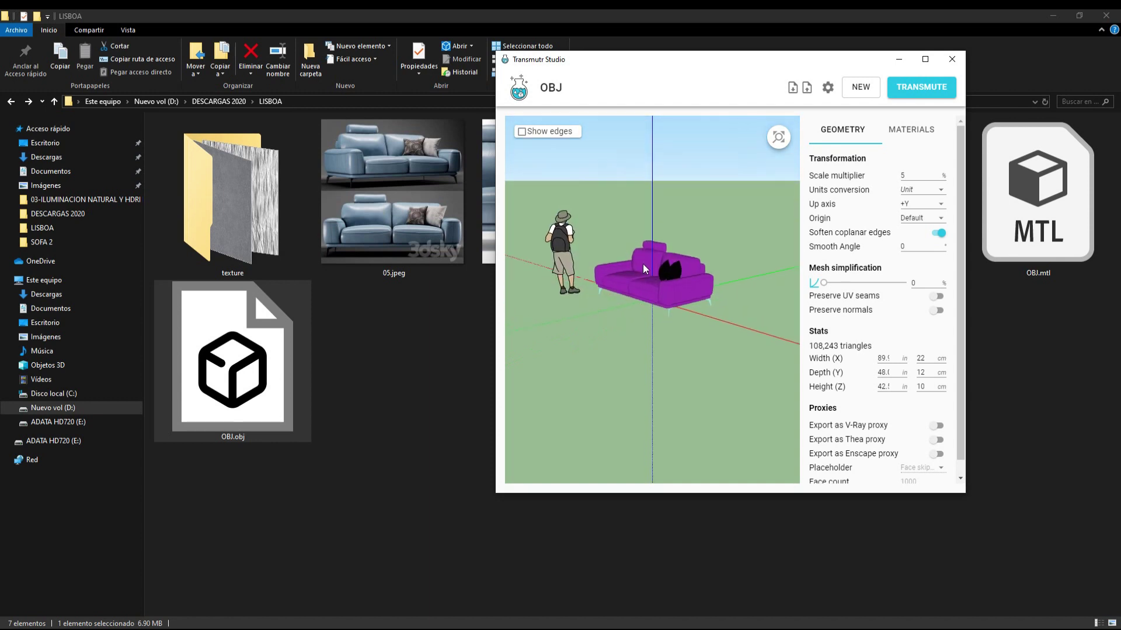
pyautogui.scroll(1, 646, 262)
pyautogui.scroll(1, 646, 263)
pyautogui.scroll(1, 646, 263)
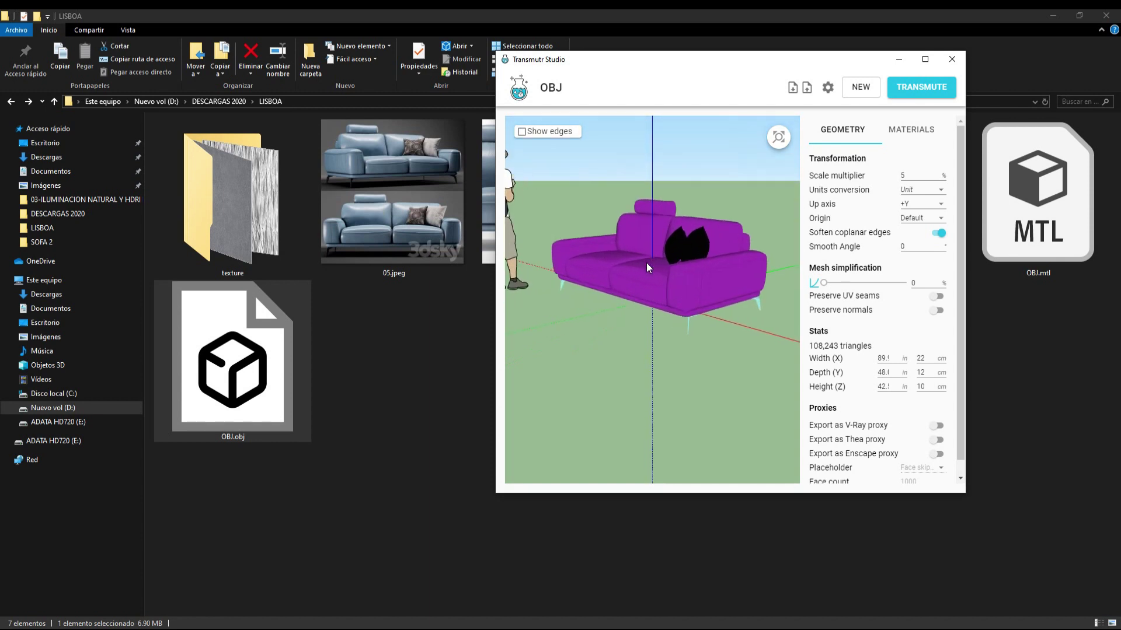
pyautogui.scroll(2, 671, 259)
pyautogui.scroll(2, 675, 266)
# Step: Enlarge the Transmutr window and try Top Center and Bottom Center origins before restoring Default
pyautogui.moveTo(495, 359); pyautogui.dragTo(334, 380)
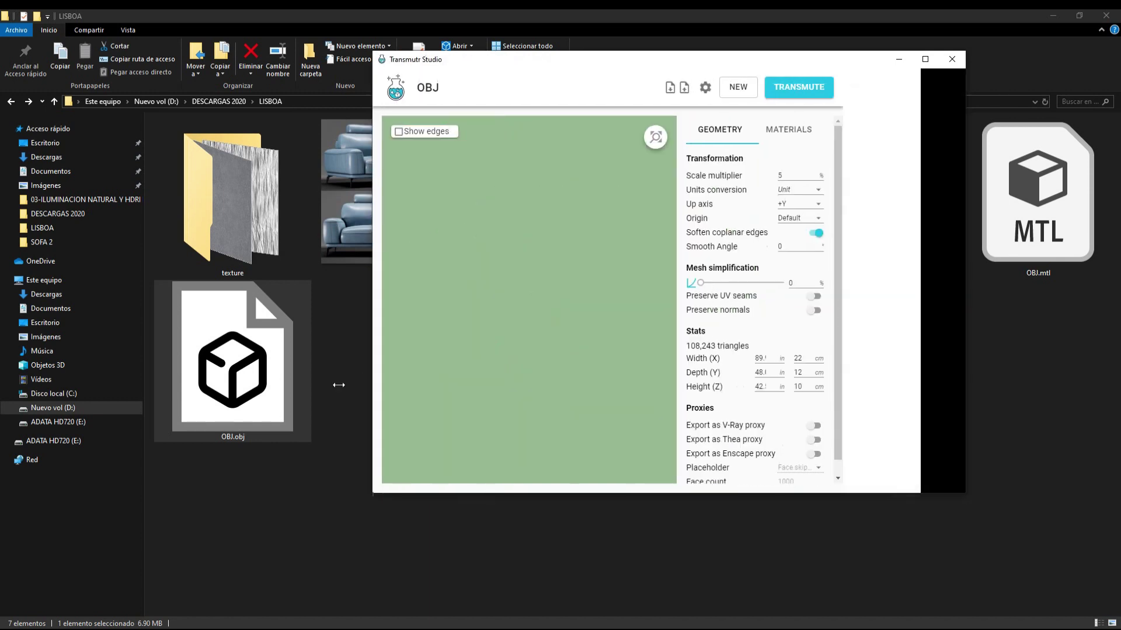
pyautogui.moveTo(610, 417)
pyautogui.mouseDown()
pyautogui.moveTo(608, 392)
pyautogui.moveTo(612, 429)
pyautogui.mouseUp()
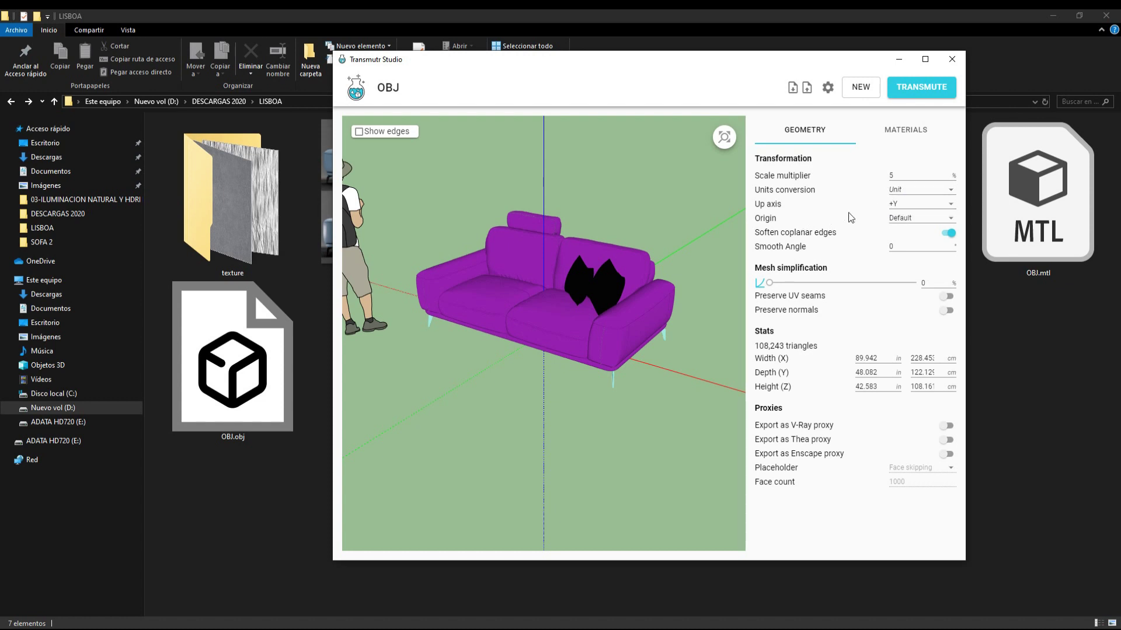
pyautogui.click(907, 226)
pyautogui.click(901, 257)
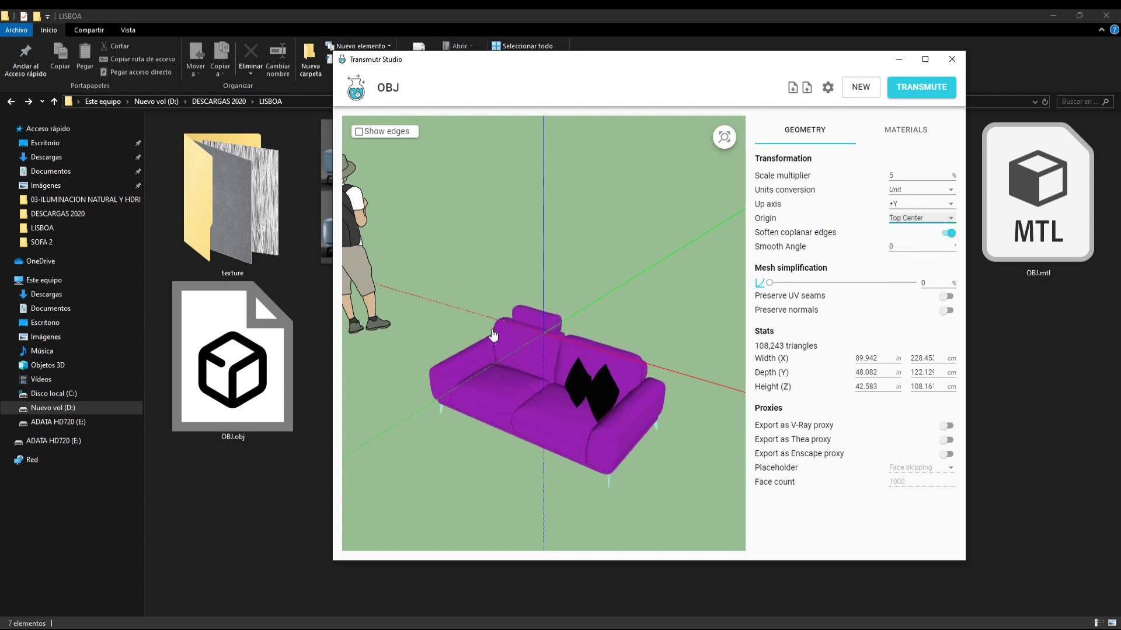
pyautogui.click(909, 226)
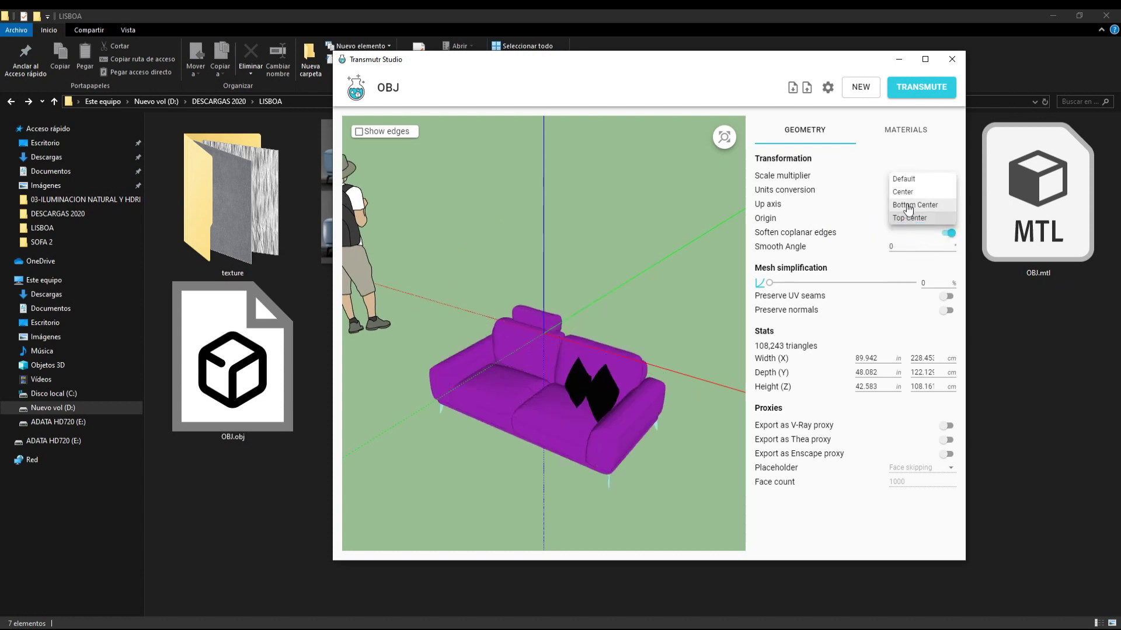
pyautogui.click(910, 205)
pyautogui.click(897, 218)
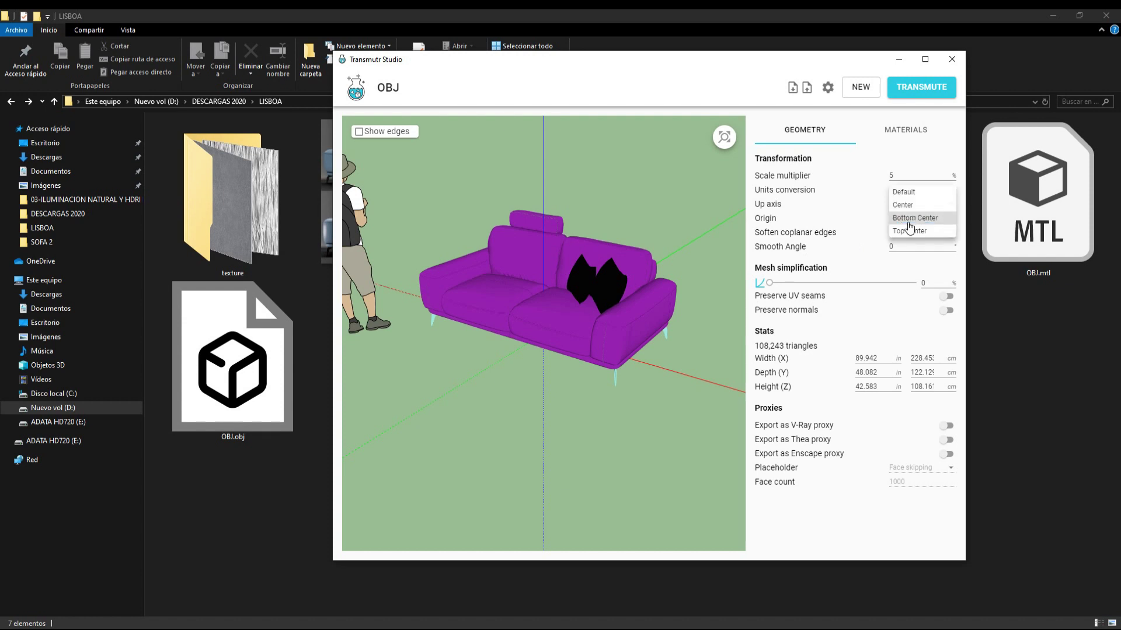
pyautogui.press('Return')
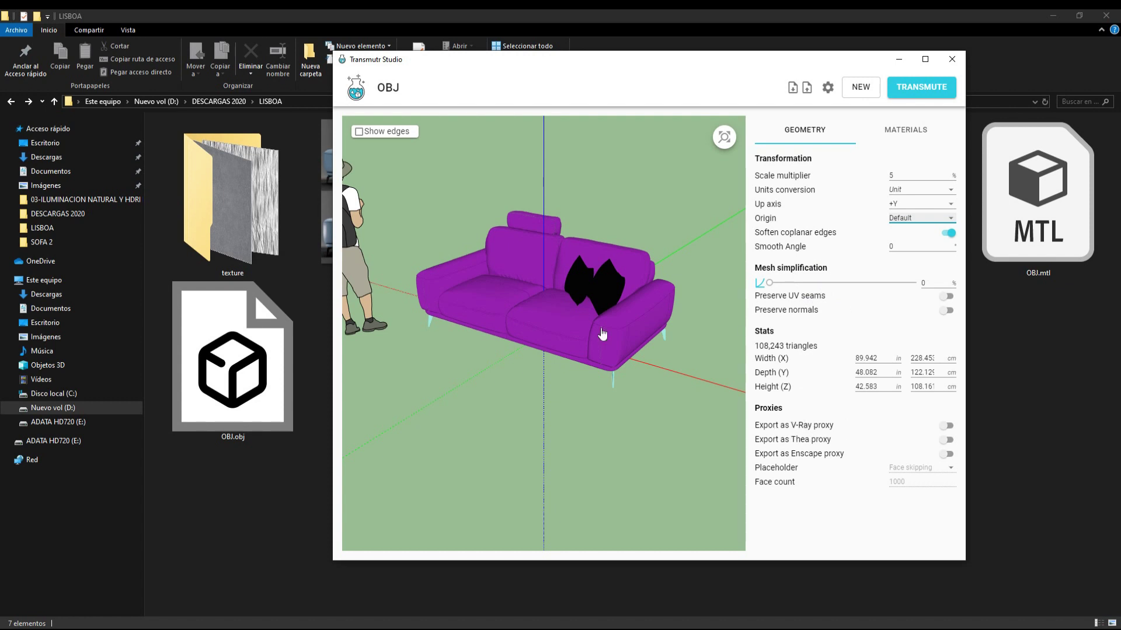
# Step: Toggle Export as V-Ray proxy on, then back off
pyautogui.click(948, 426)
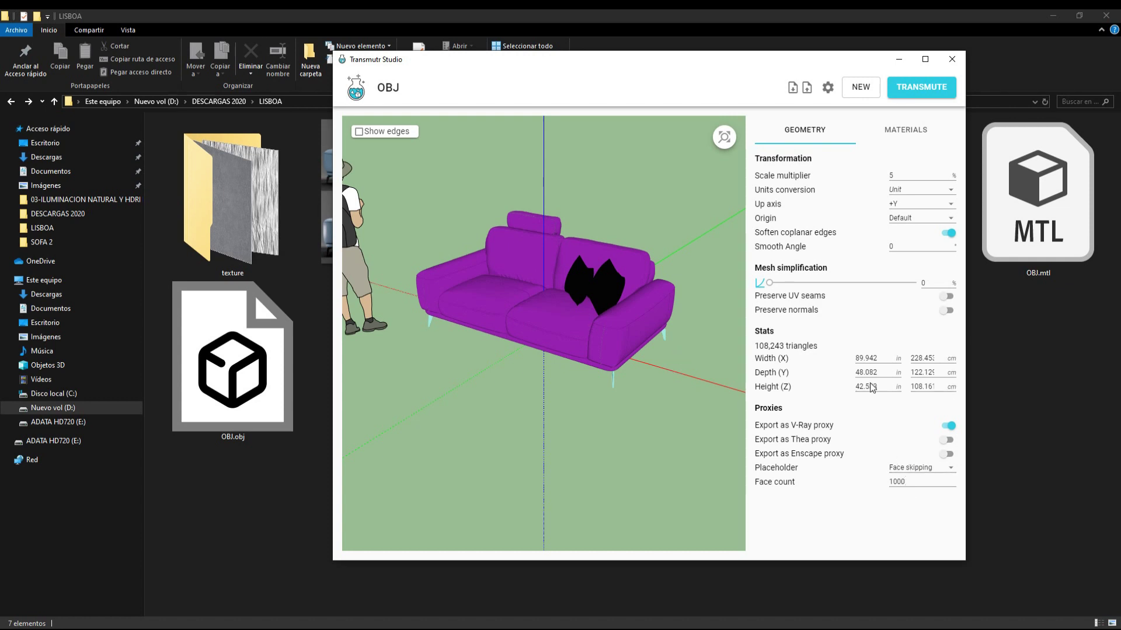
pyautogui.click(948, 426)
pyautogui.scroll(3, 611, 261)
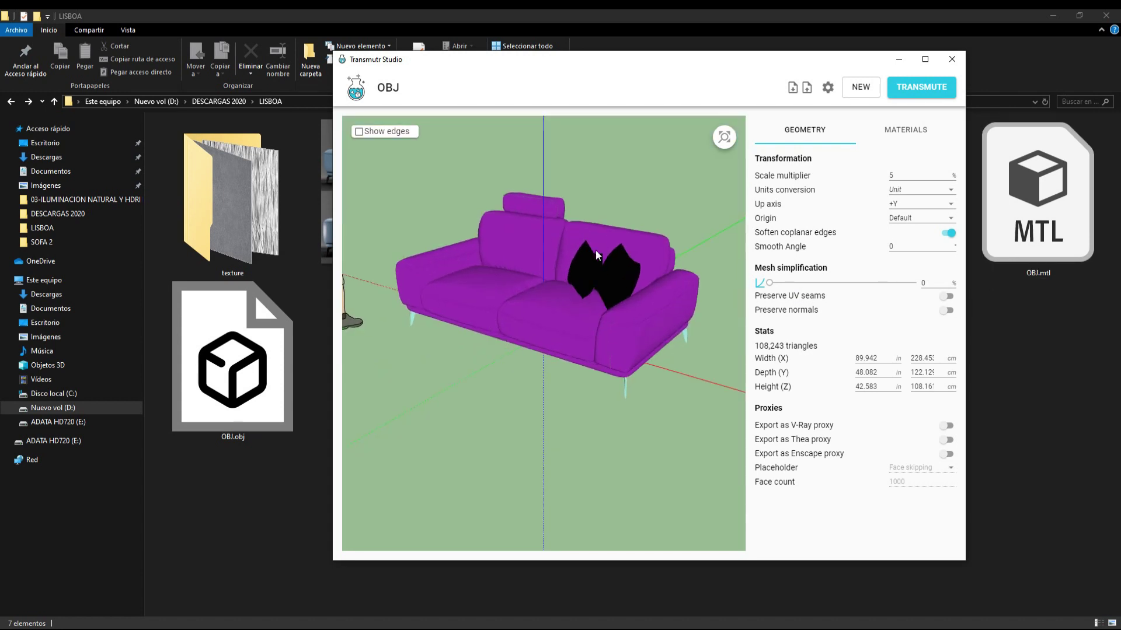
pyautogui.click(902, 130)
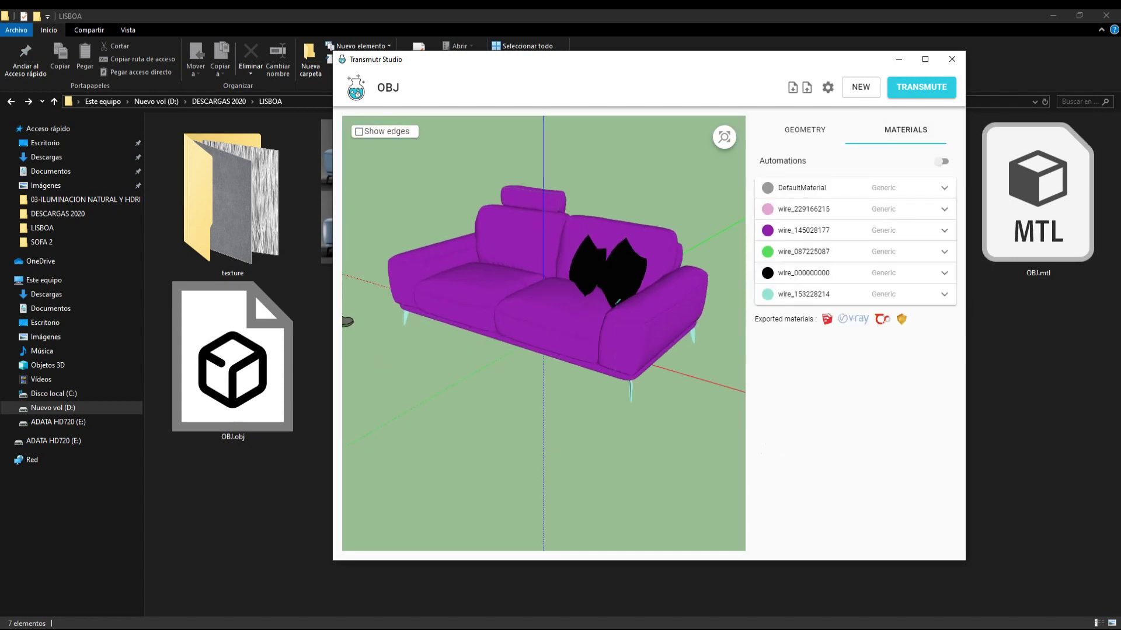
pyautogui.moveTo(558, 331); pyautogui.dragTo(545, 280)
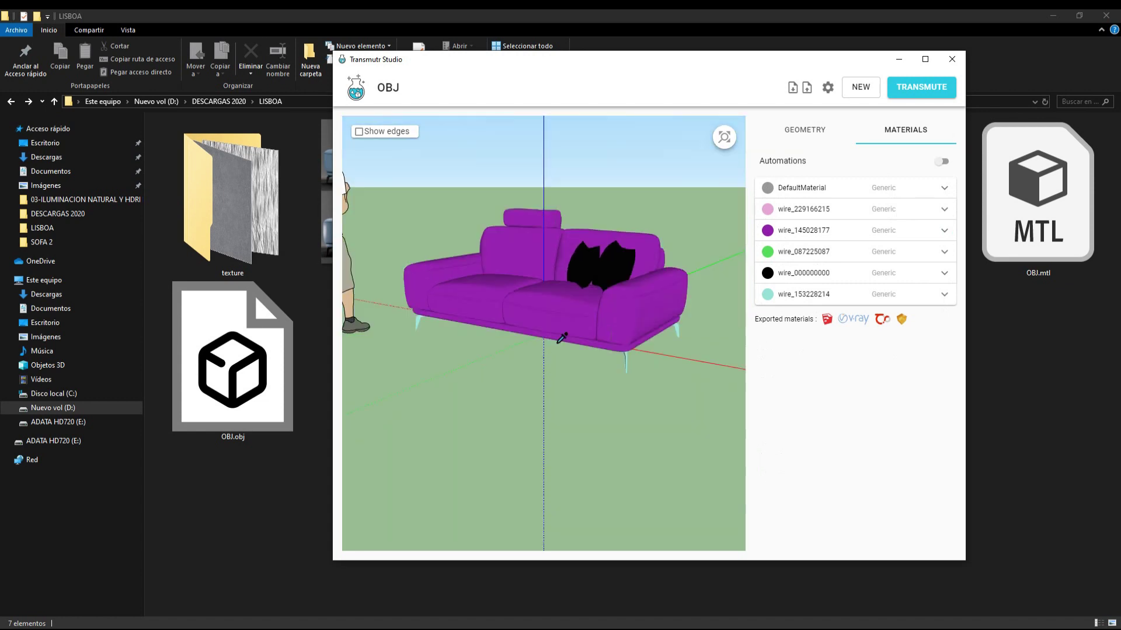
pyautogui.scroll(-2, 545, 280)
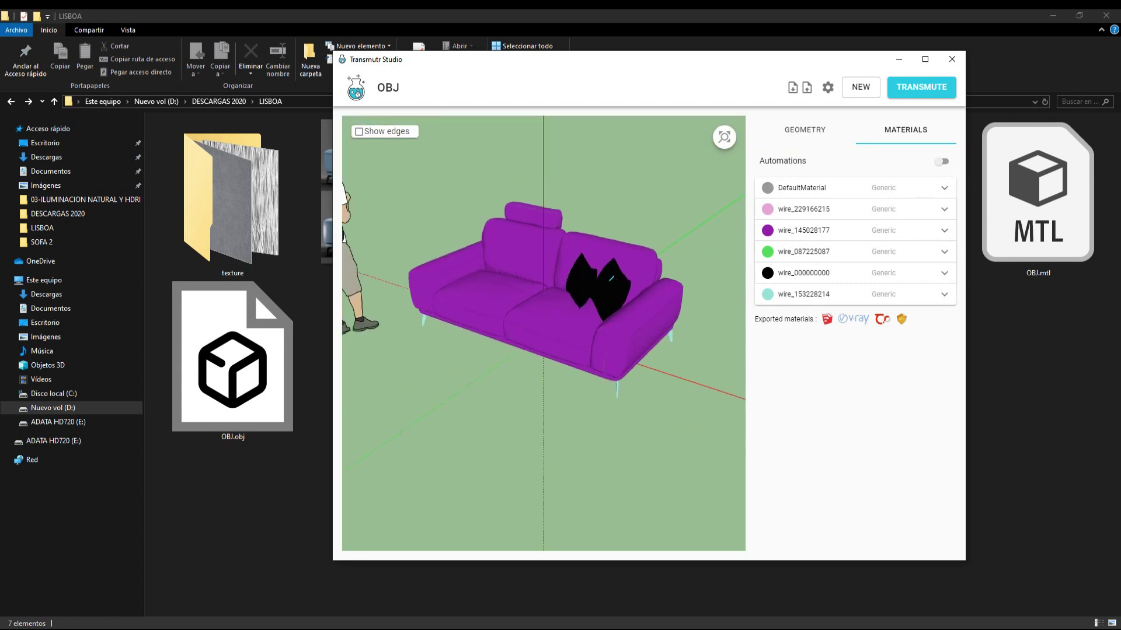
pyautogui.click(802, 273)
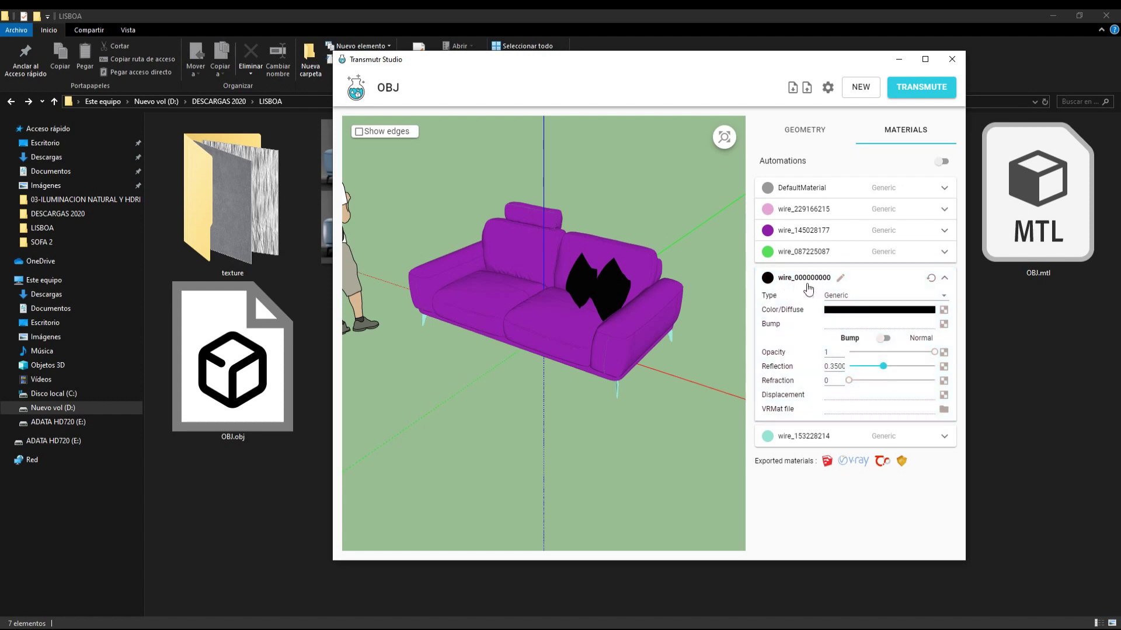
pyautogui.moveTo(648, 66)
pyautogui.mouseDown()
pyautogui.moveTo(664, 151)
pyautogui.moveTo(701, 67)
pyautogui.mouseUp()
pyautogui.doubleClick(264, 210)
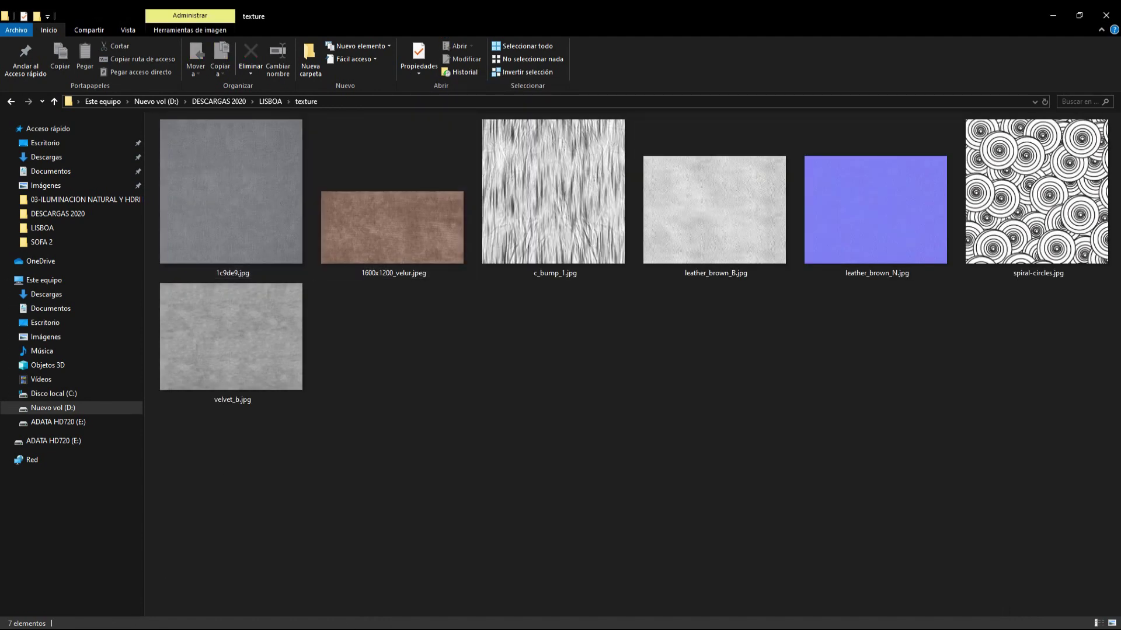
pyautogui.click(376, 583)
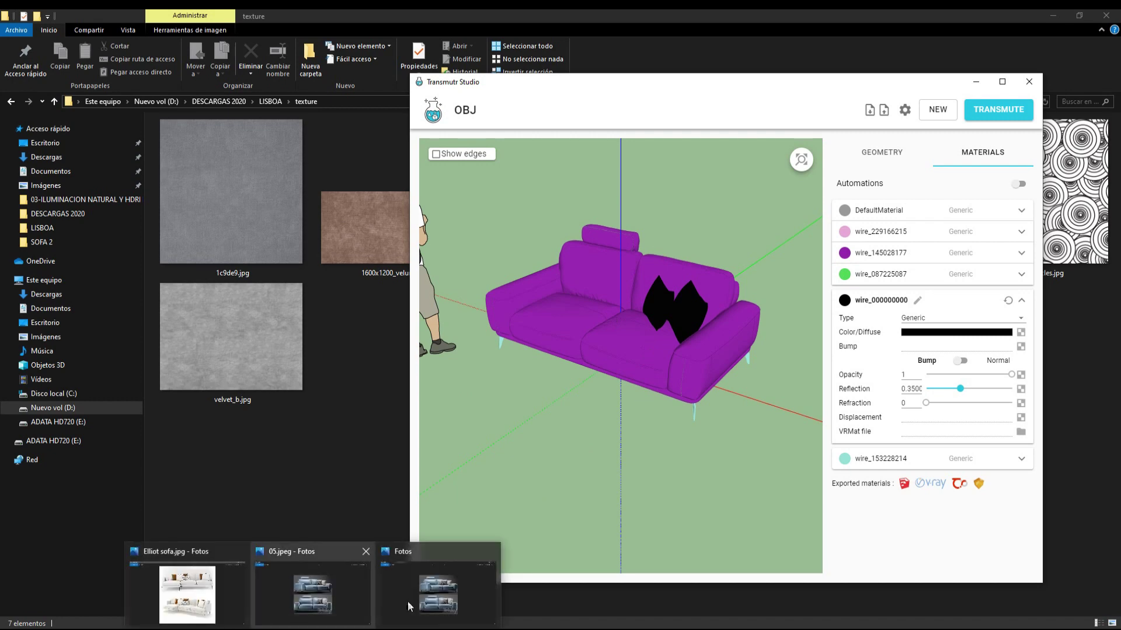
pyautogui.click(439, 584)
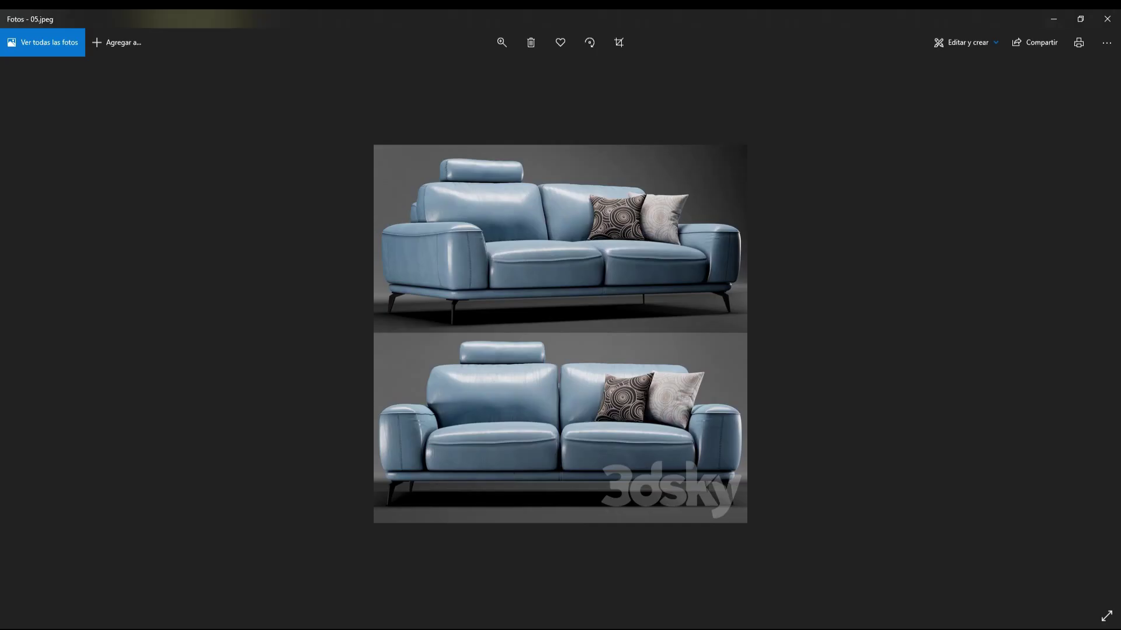
pyautogui.hotkey('alt', 'F4')
pyautogui.moveTo(709, 91); pyautogui.dragTo(610, 89)
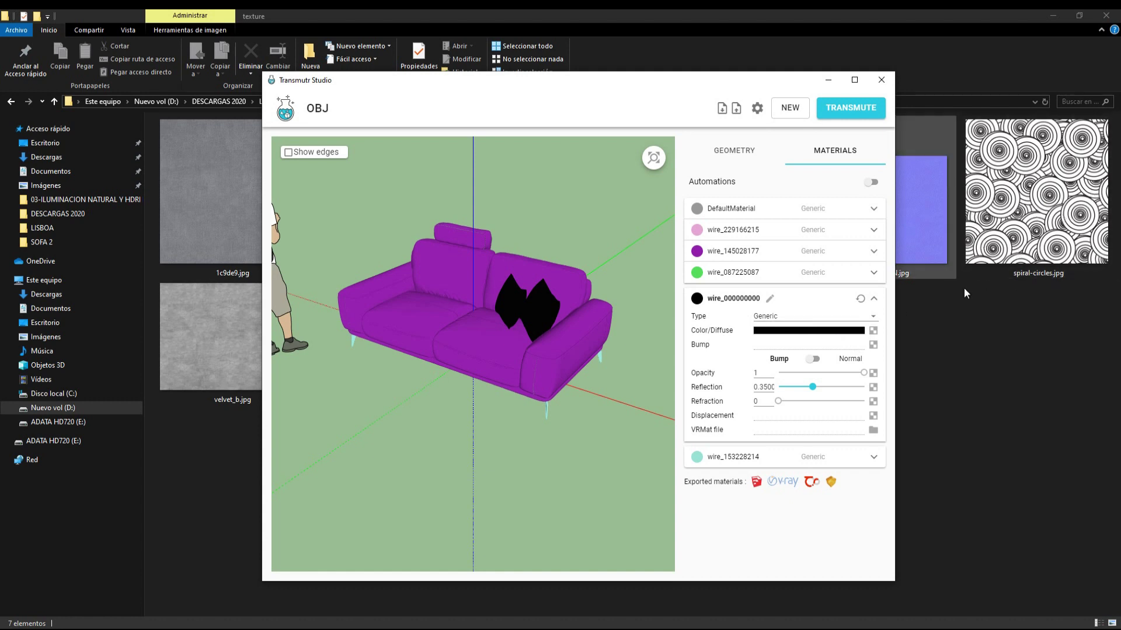
# Step: Apply spiral-circles.jpg as the diffuse texture of the pillow material wire_000000000
pyautogui.click(1030, 245)
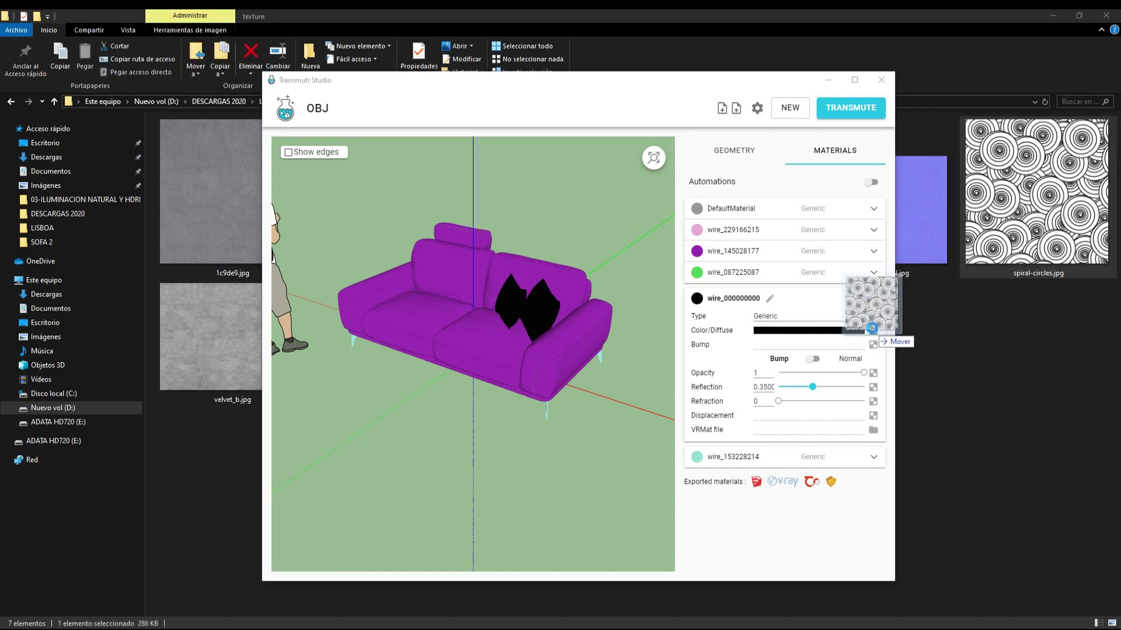
pyautogui.moveTo(917, 313); pyautogui.dragTo(873, 330)
pyautogui.scroll(1, 537, 272)
pyautogui.scroll(1, 538, 272)
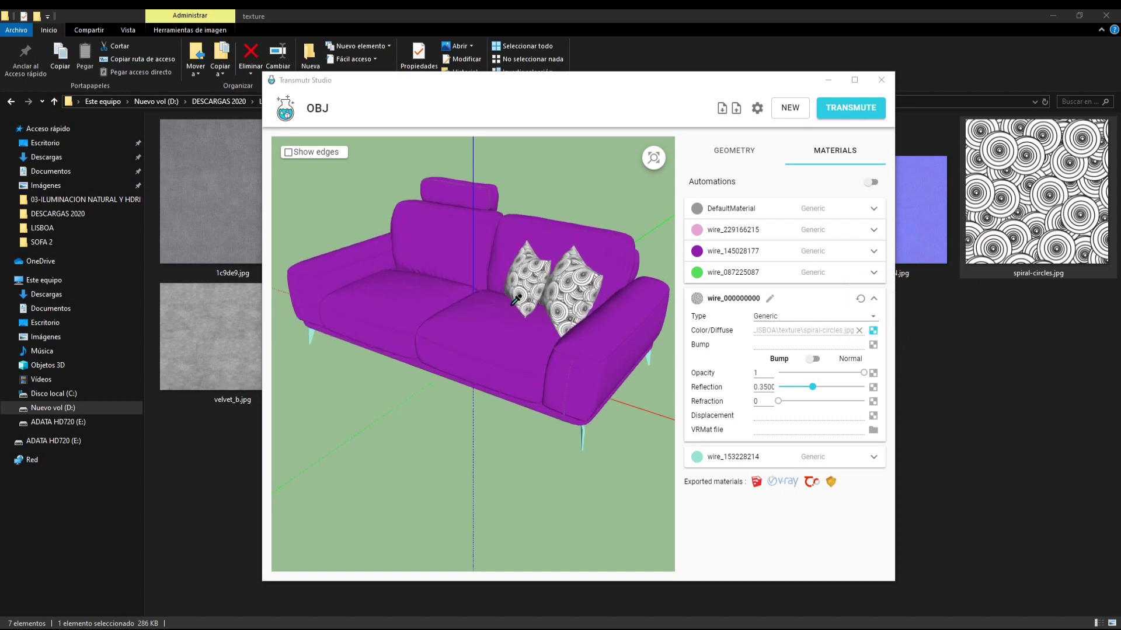
pyautogui.scroll(1, 543, 292)
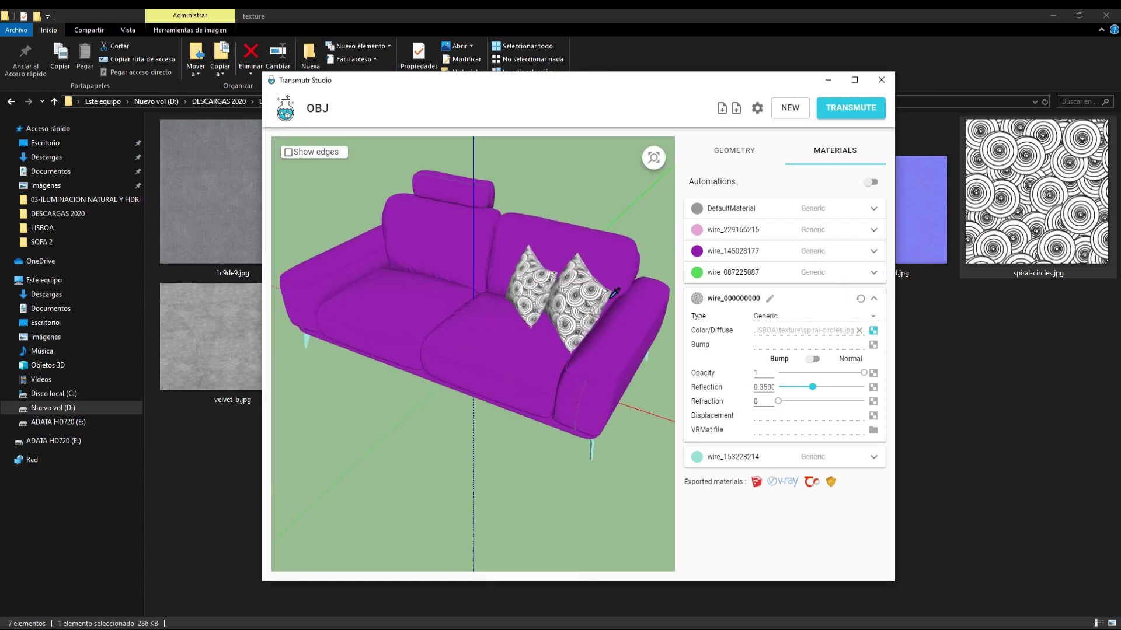
# Step: Reposition the window and orbit the sofa to inspect the spiral-patterned pillows
pyautogui.moveTo(788, 91); pyautogui.dragTo(840, 91)
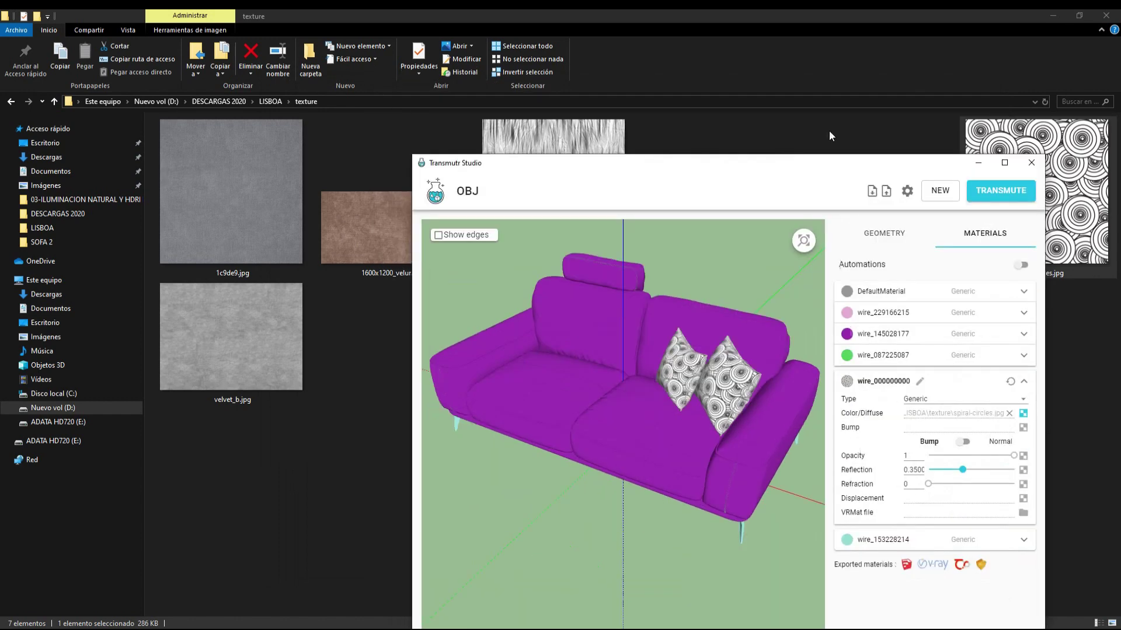
pyautogui.moveTo(584, 408); pyautogui.dragTo(600, 400)
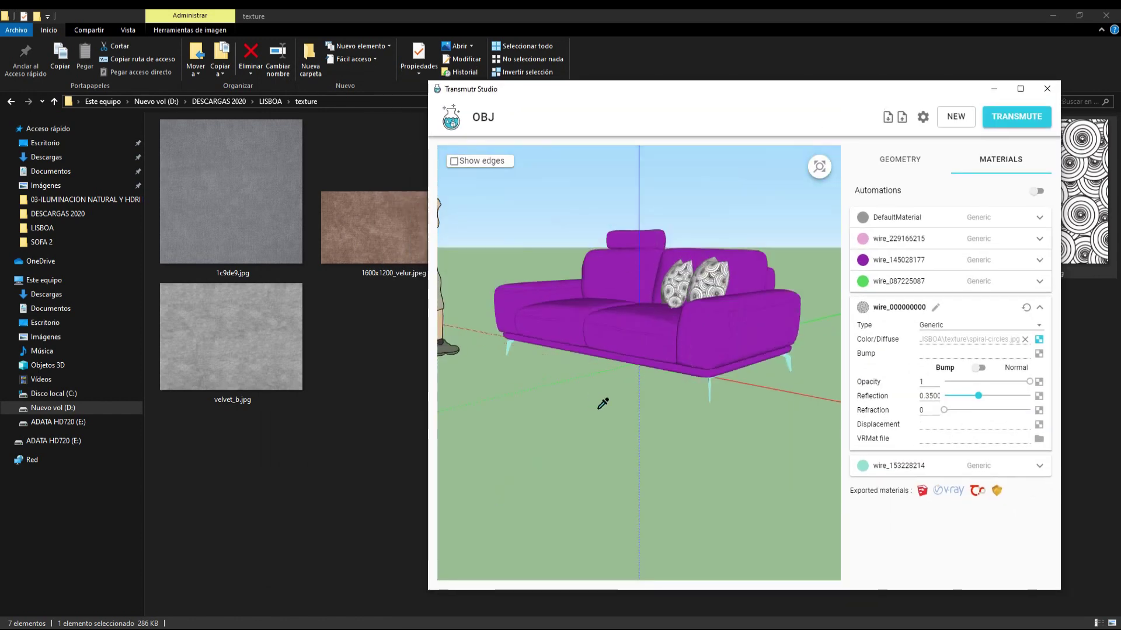
pyautogui.scroll(3, 601, 395)
pyautogui.scroll(3, 640, 280)
pyautogui.moveTo(641, 281); pyautogui.dragTo(639, 243)
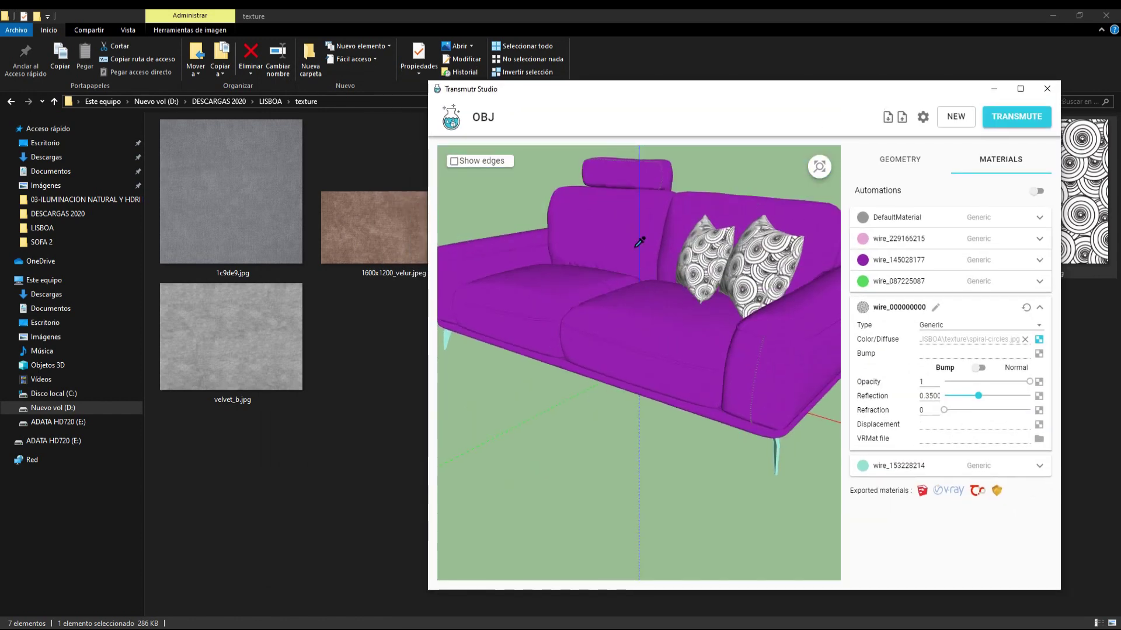
pyautogui.moveTo(719, 96)
pyautogui.mouseDown()
pyautogui.moveTo(677, 341)
pyautogui.moveTo(686, 306)
pyautogui.mouseUp()
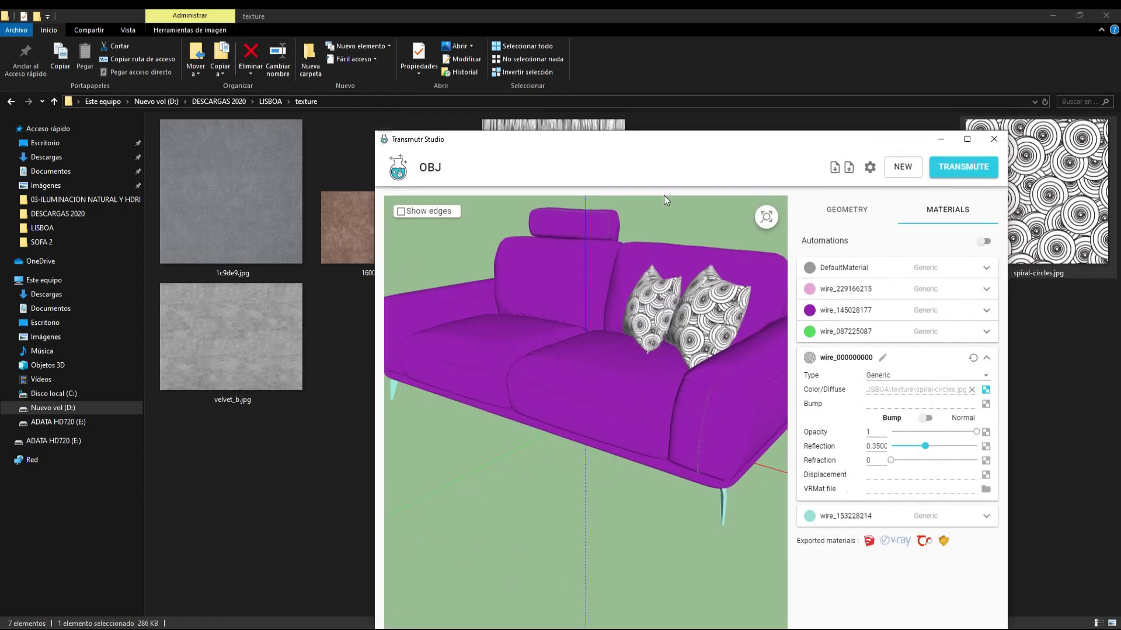
pyautogui.moveTo(685, 306); pyautogui.dragTo(686, 350)
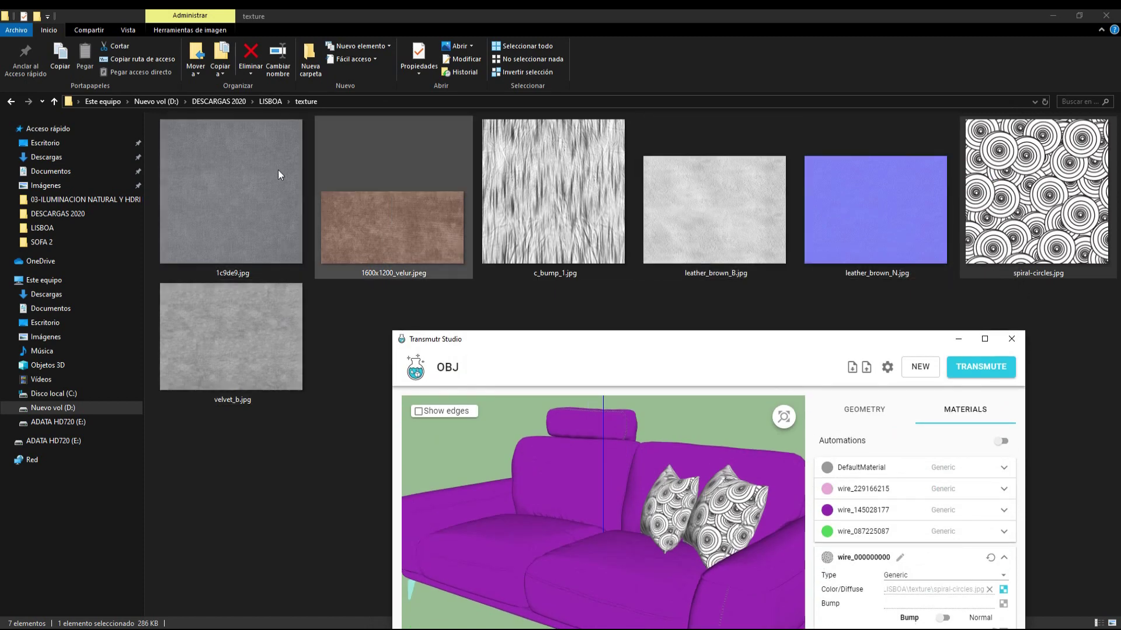
pyautogui.moveTo(586, 363)
pyautogui.mouseDown()
pyautogui.moveTo(620, 151)
pyautogui.moveTo(610, 130)
pyautogui.mouseUp()
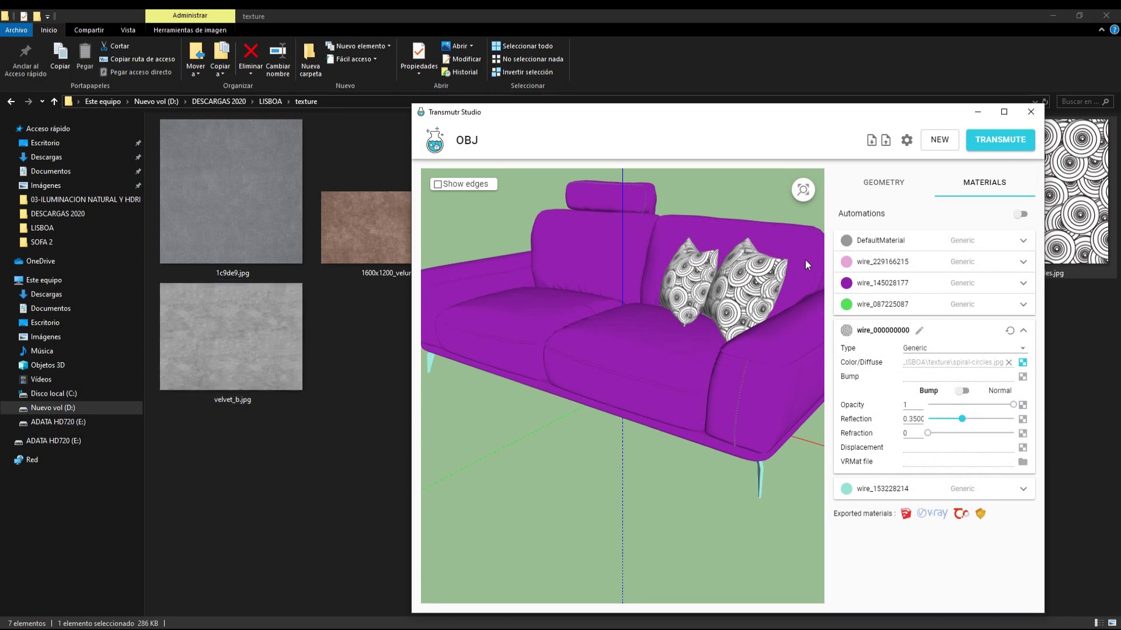
# Step: Give the sofa body material wire_145028177 the velvet_b.jpg diffuse texture for grey upholstery
pyautogui.click(606, 338)
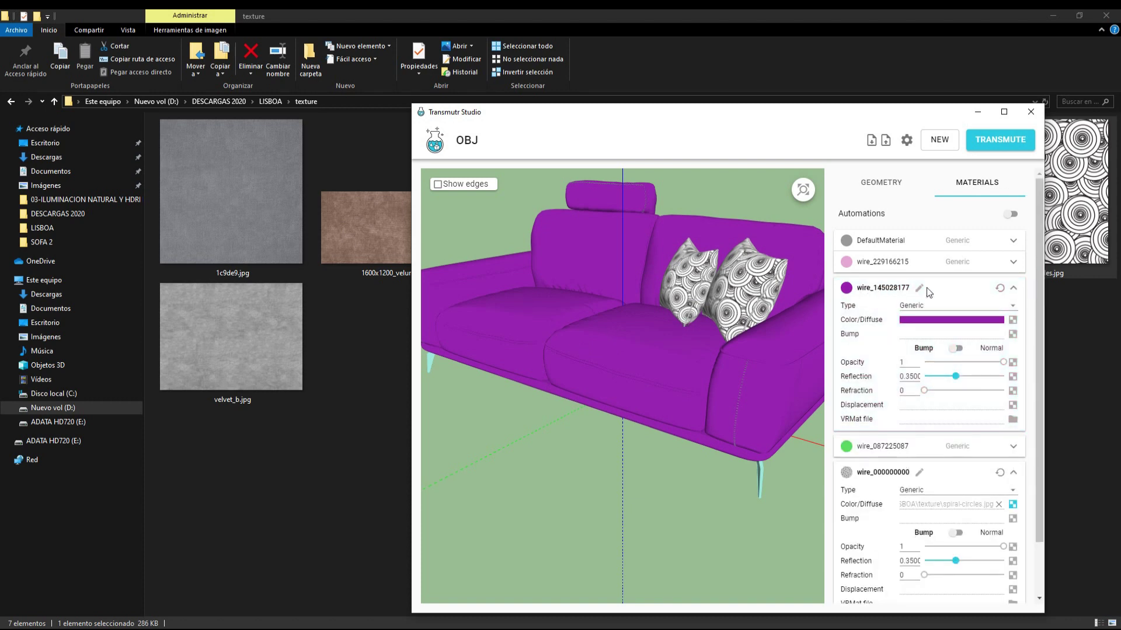
pyautogui.click(920, 290)
pyautogui.moveTo(914, 286); pyautogui.dragTo(854, 291)
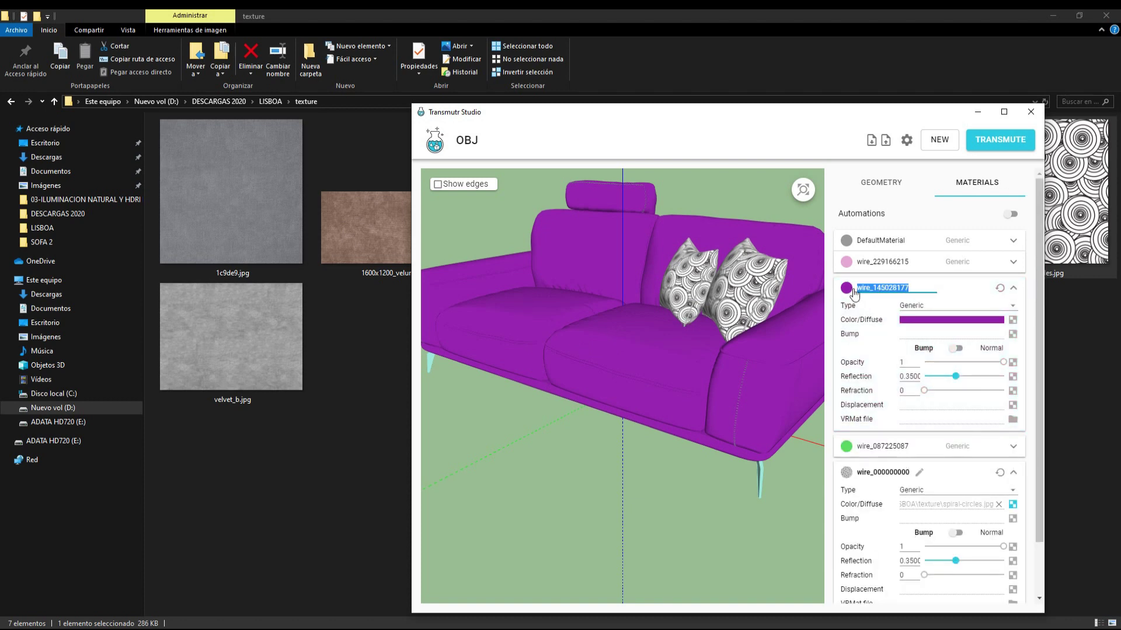
pyautogui.click(250, 340)
pyautogui.moveTo(220, 352)
pyautogui.mouseDown()
pyautogui.moveTo(874, 352)
pyautogui.moveTo(1012, 317)
pyautogui.mouseUp()
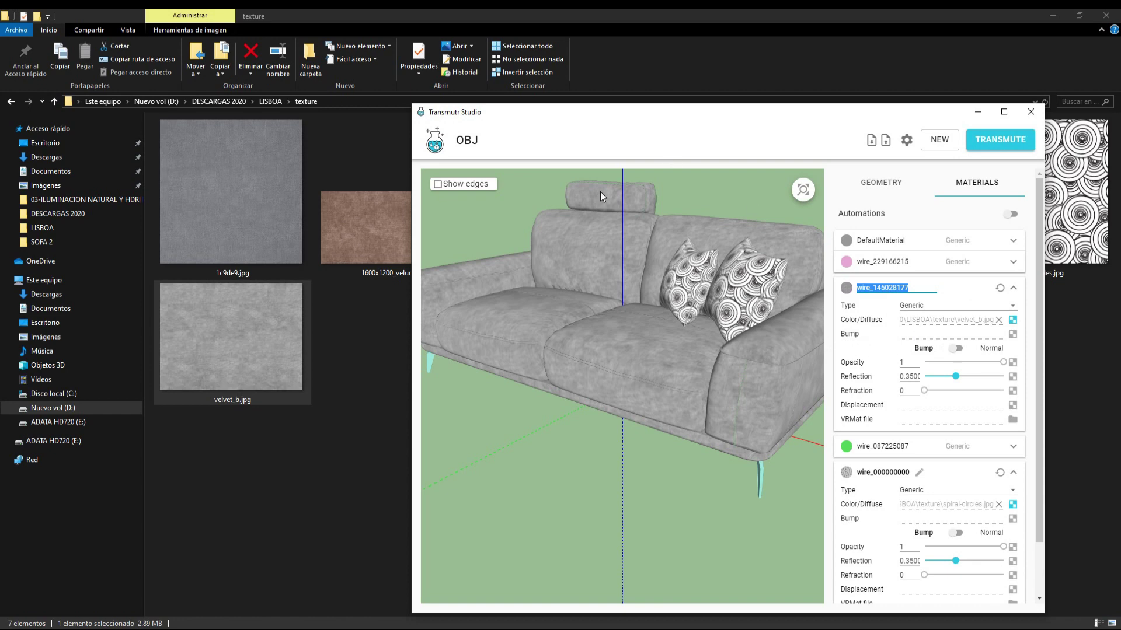
pyautogui.moveTo(661, 133)
pyautogui.mouseDown()
pyautogui.moveTo(678, 331)
pyautogui.moveTo(681, 240)
pyautogui.moveTo(665, 200)
pyautogui.mouseUp()
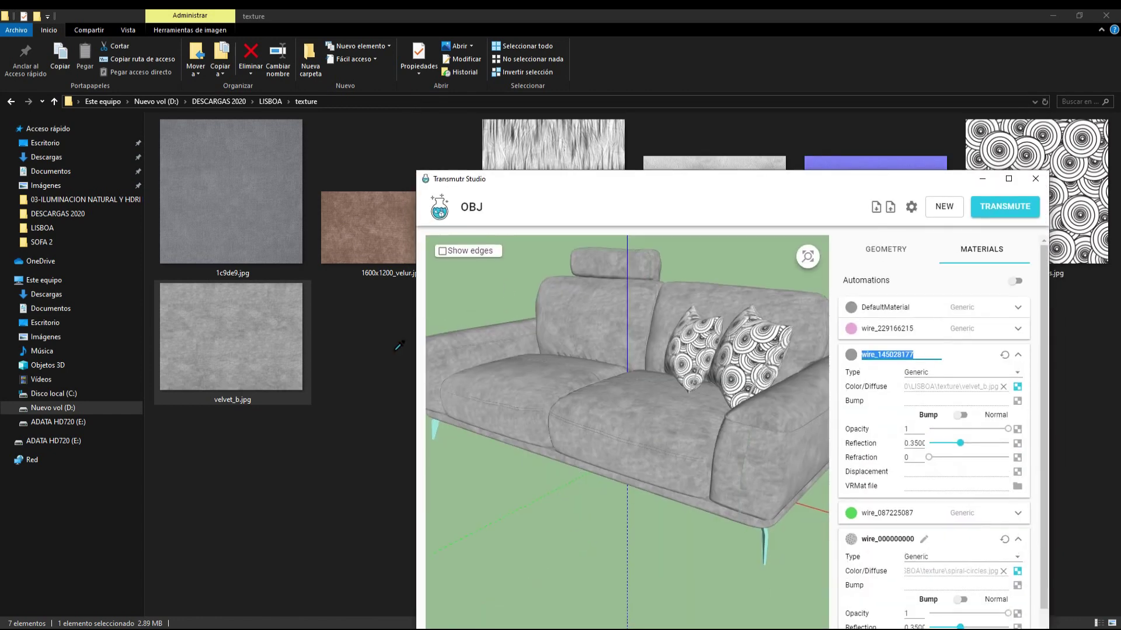
pyautogui.moveTo(738, 209); pyautogui.dragTo(713, 150)
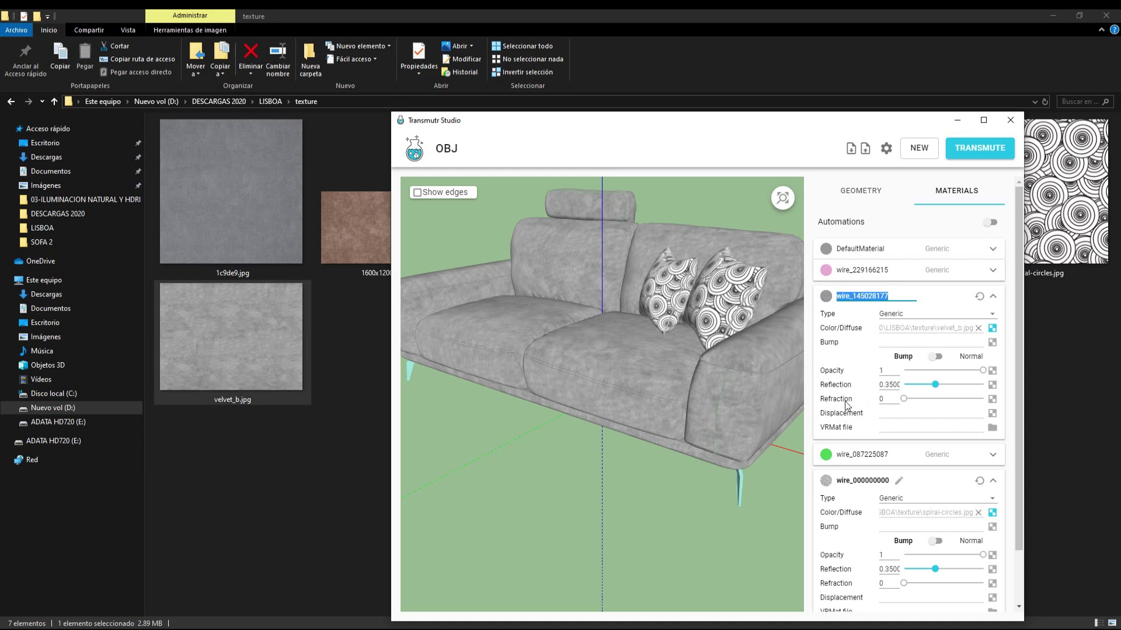
# Step: Change the leg material wire_153228214 from teal to near-black #151515
pyautogui.scroll(-3, 625, 450)
pyautogui.scroll(-2, 603, 460)
pyautogui.moveTo(603, 460); pyautogui.dragTo(633, 351)
pyautogui.scroll(2, 633, 352)
pyautogui.scroll(2, 634, 351)
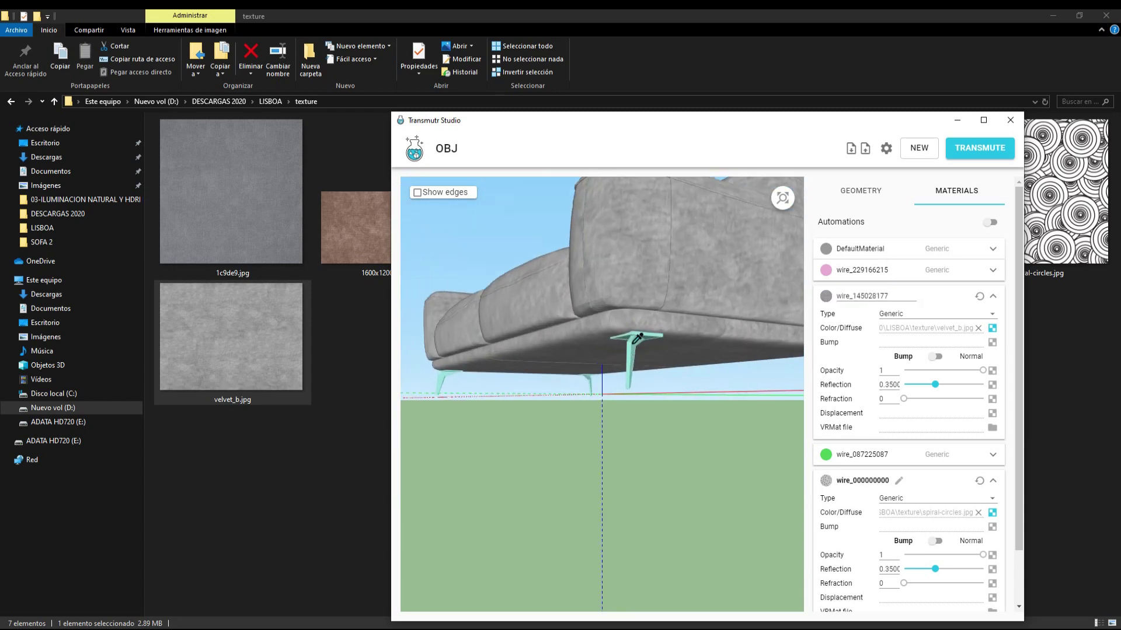
pyautogui.scroll(-1, 905, 408)
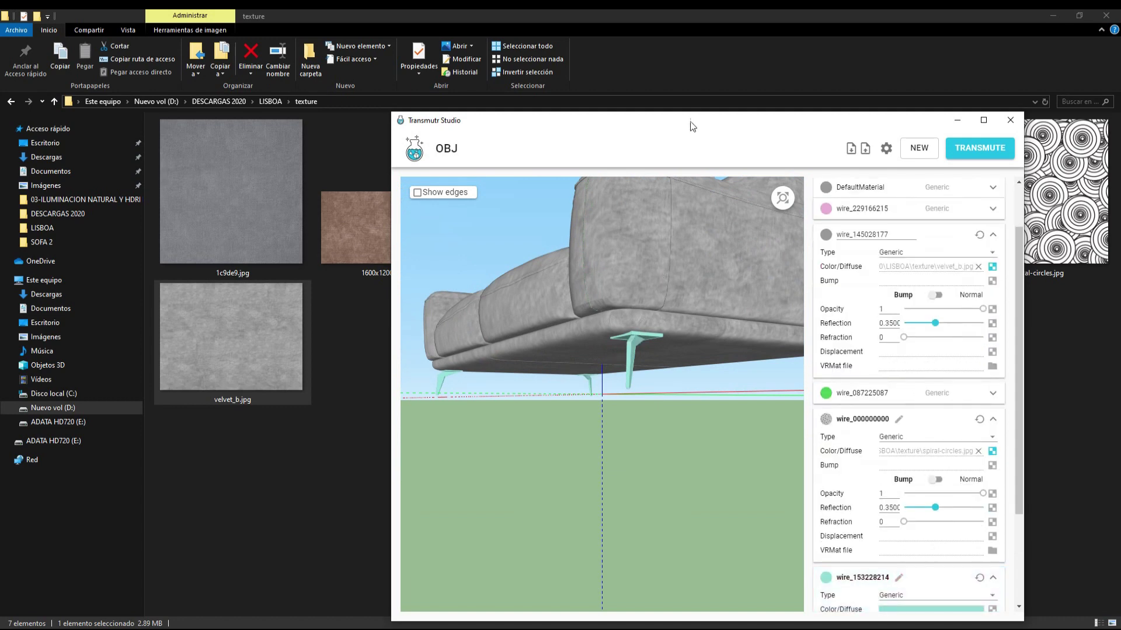
pyautogui.moveTo(690, 117)
pyautogui.mouseDown()
pyautogui.moveTo(655, 114)
pyautogui.moveTo(652, 89)
pyautogui.mouseUp()
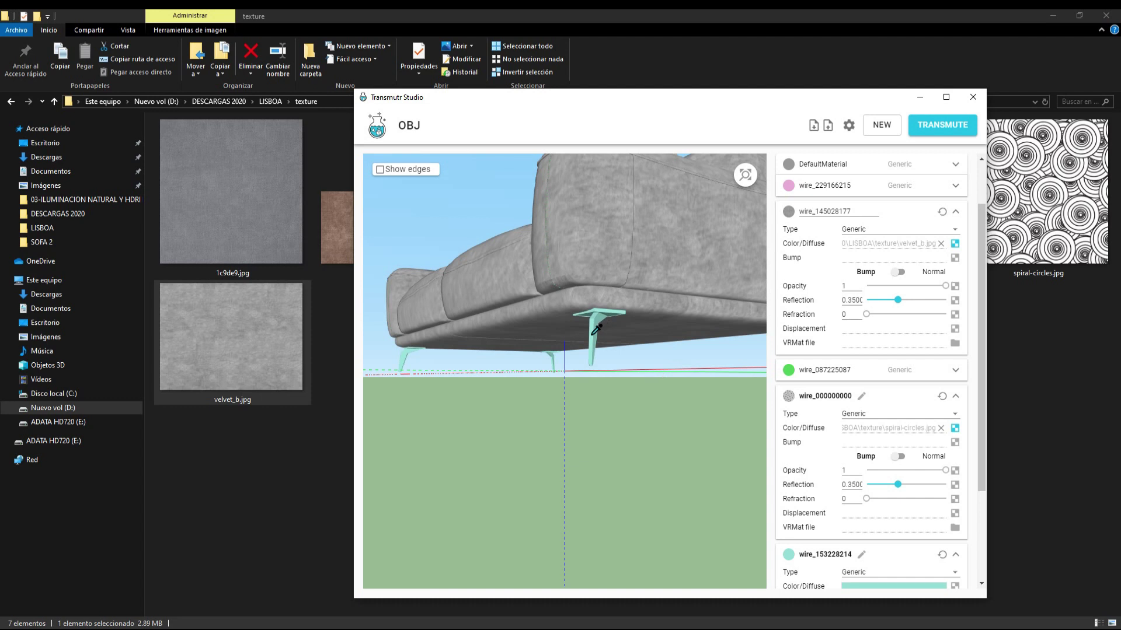
pyautogui.click(596, 329)
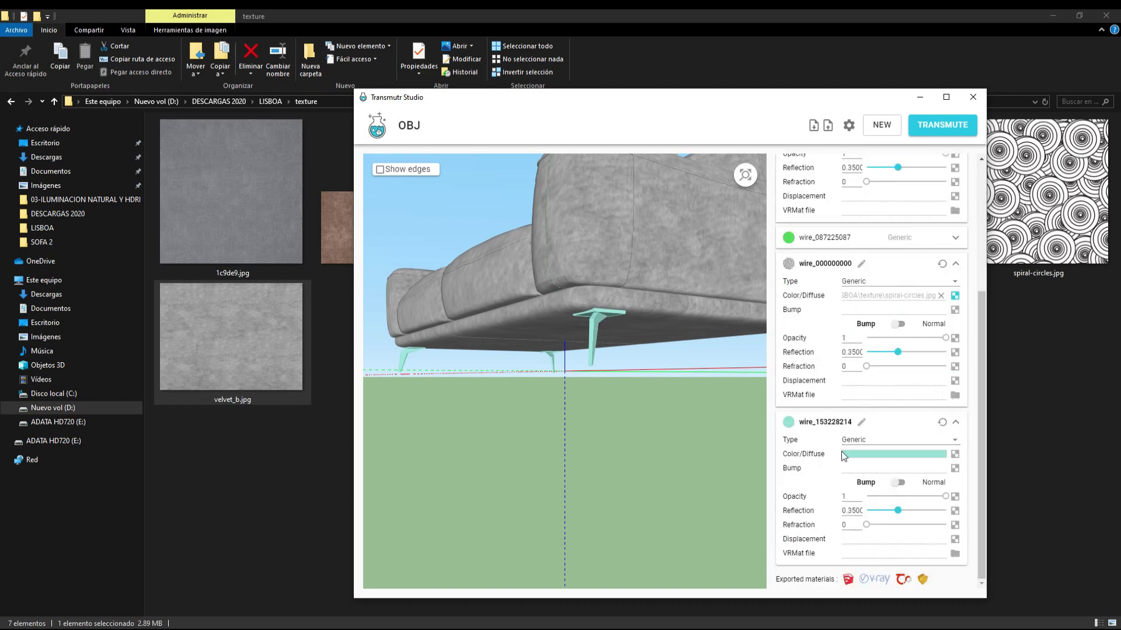
pyautogui.click(872, 460)
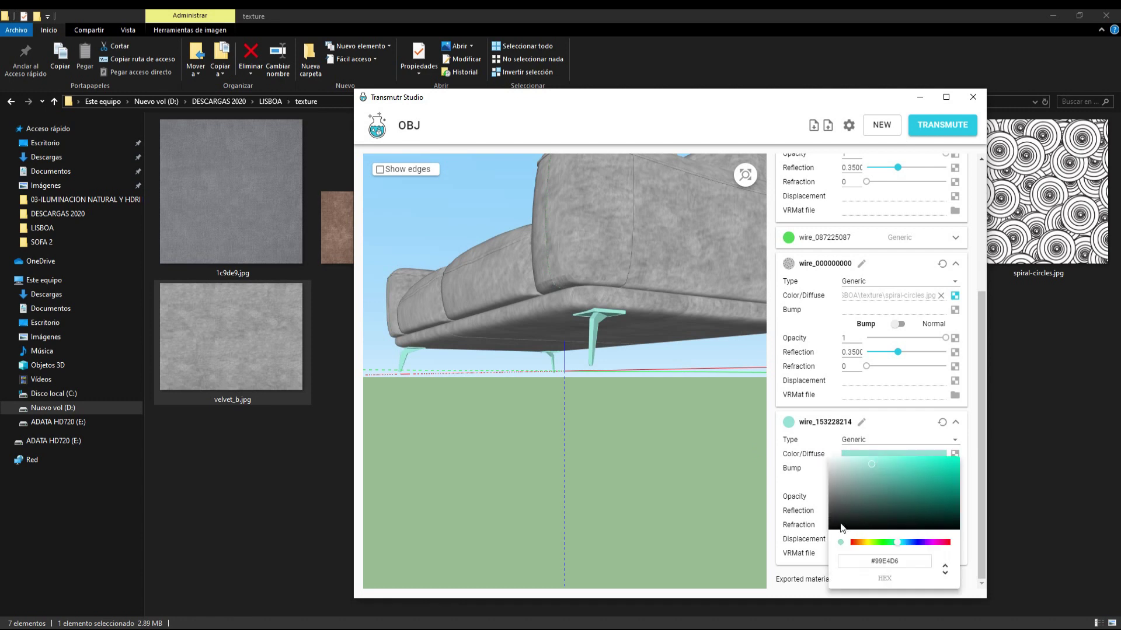
pyautogui.moveTo(842, 528); pyautogui.dragTo(829, 528)
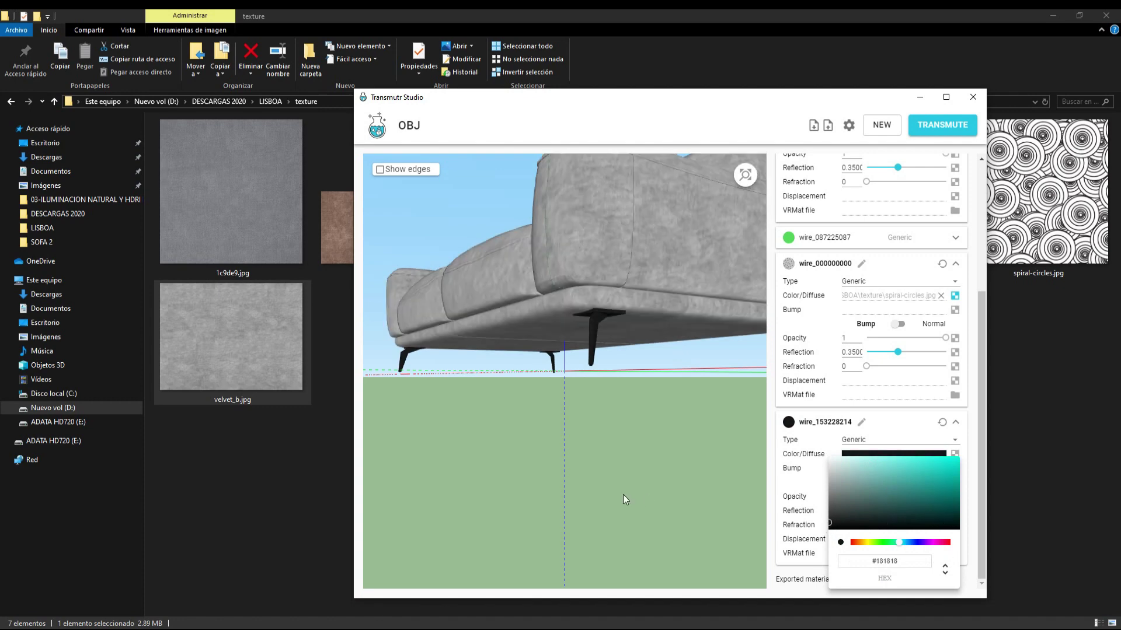
pyautogui.moveTo(625, 500)
pyautogui.mouseDown()
pyautogui.moveTo(528, 418)
pyautogui.moveTo(617, 283)
pyautogui.mouseUp()
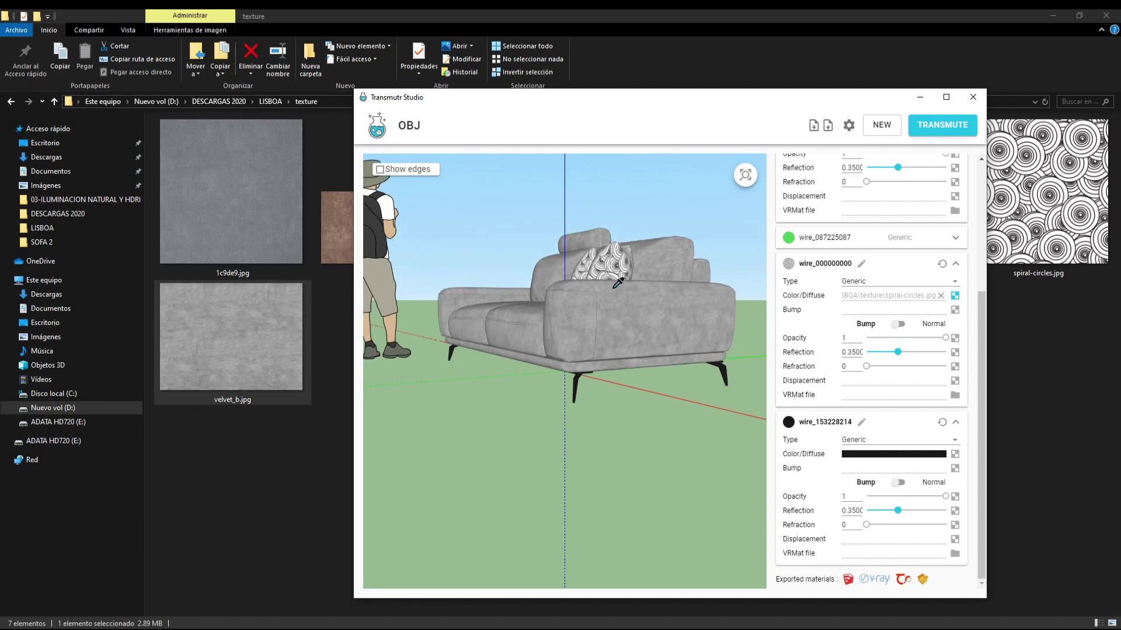
# Step: Zoom in and orbit to centre the green armrest seam stitching
pyautogui.scroll(2, 616, 283)
pyautogui.scroll(2, 613, 274)
pyautogui.scroll(3, 583, 256)
pyautogui.scroll(3, 624, 339)
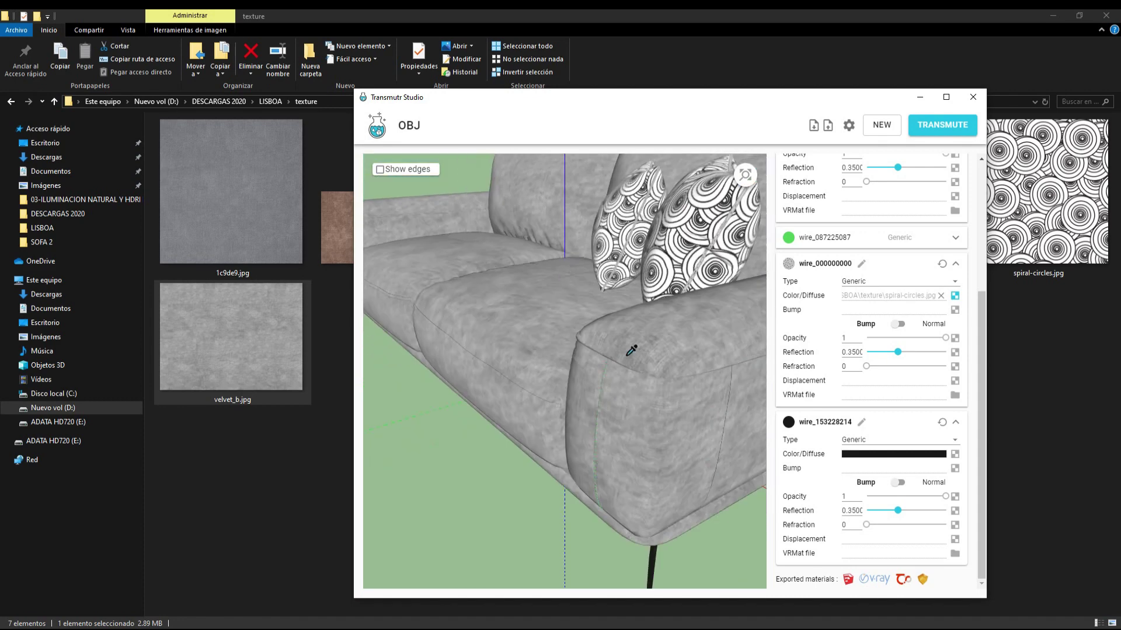
pyautogui.scroll(3, 631, 350)
pyautogui.scroll(2, 671, 351)
pyautogui.moveTo(550, 326); pyautogui.dragTo(542, 331)
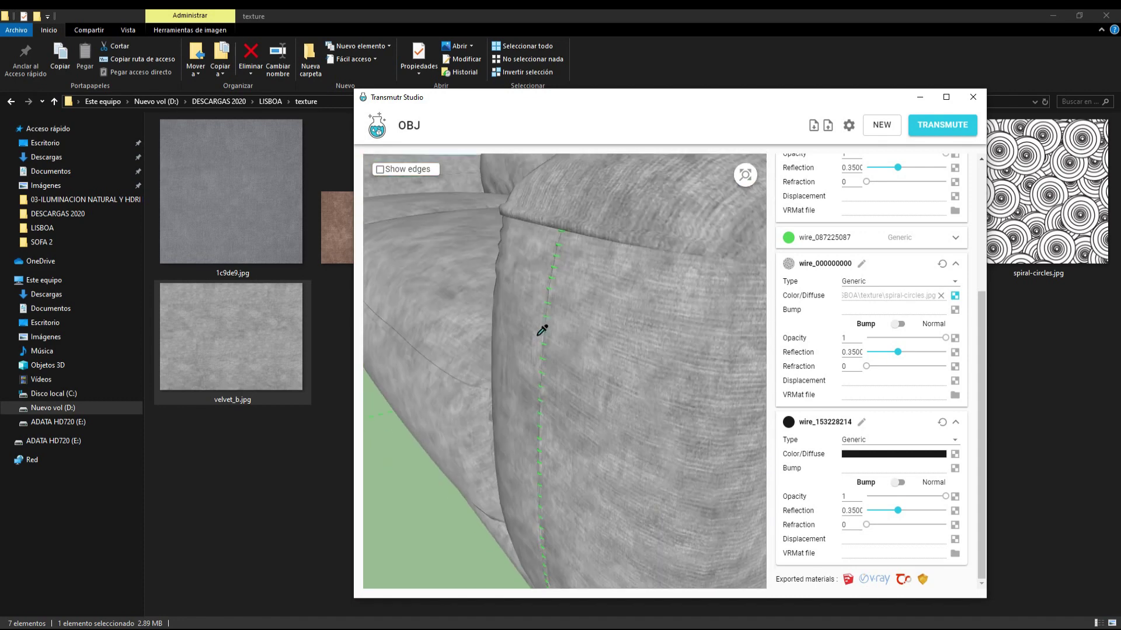
pyautogui.scroll(2, 562, 240)
pyautogui.scroll(2, 519, 225)
pyautogui.scroll(1, 577, 261)
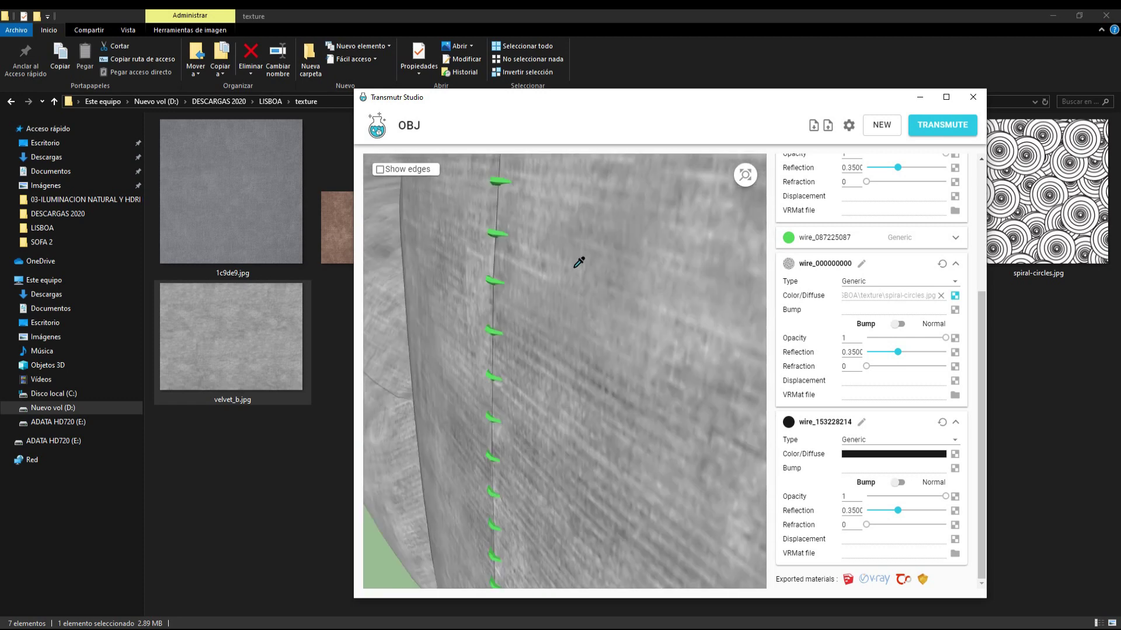
# Step: Apply 1c9de9.jpg as the diffuse texture of the green stitch material wire_087225087
pyautogui.click(499, 228)
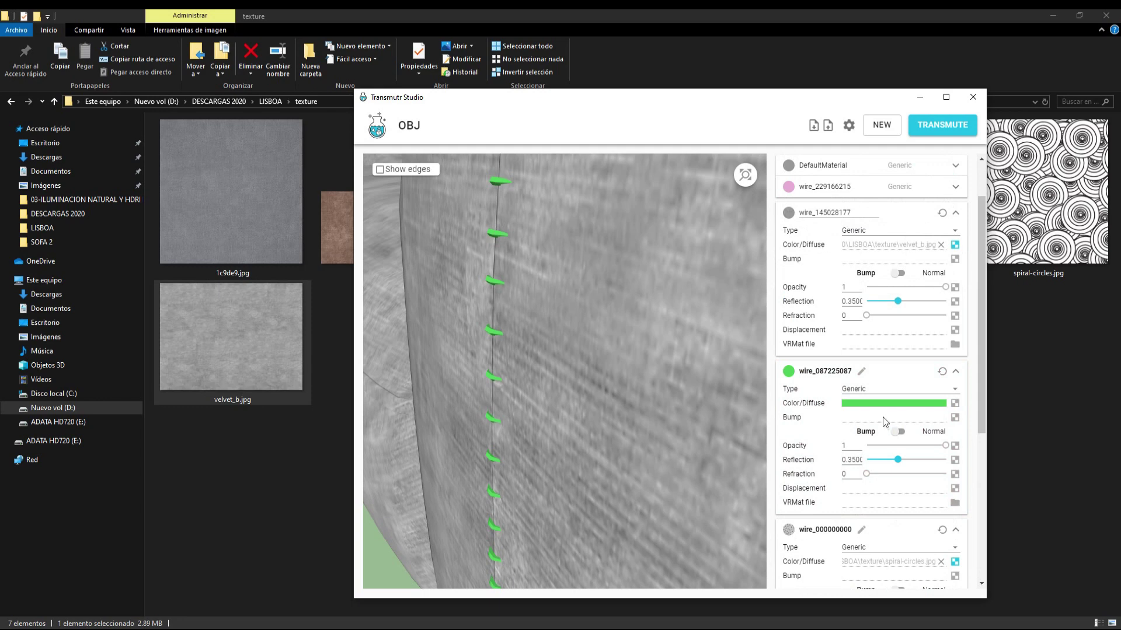
pyautogui.scroll(-1, 884, 421)
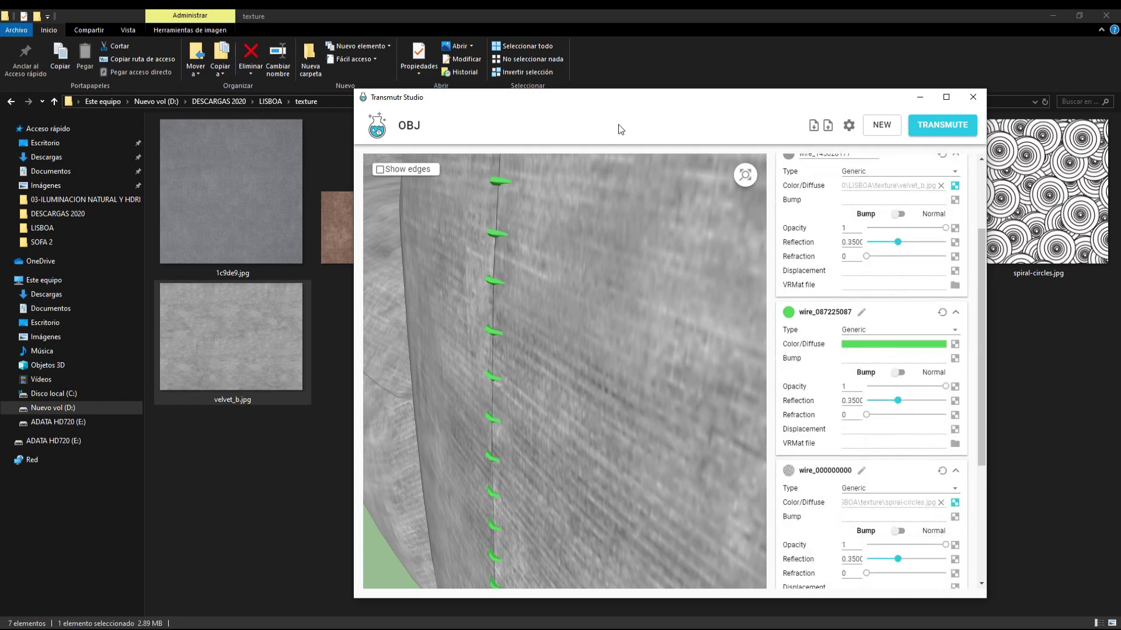
pyautogui.moveTo(620, 129); pyautogui.dragTo(653, 168)
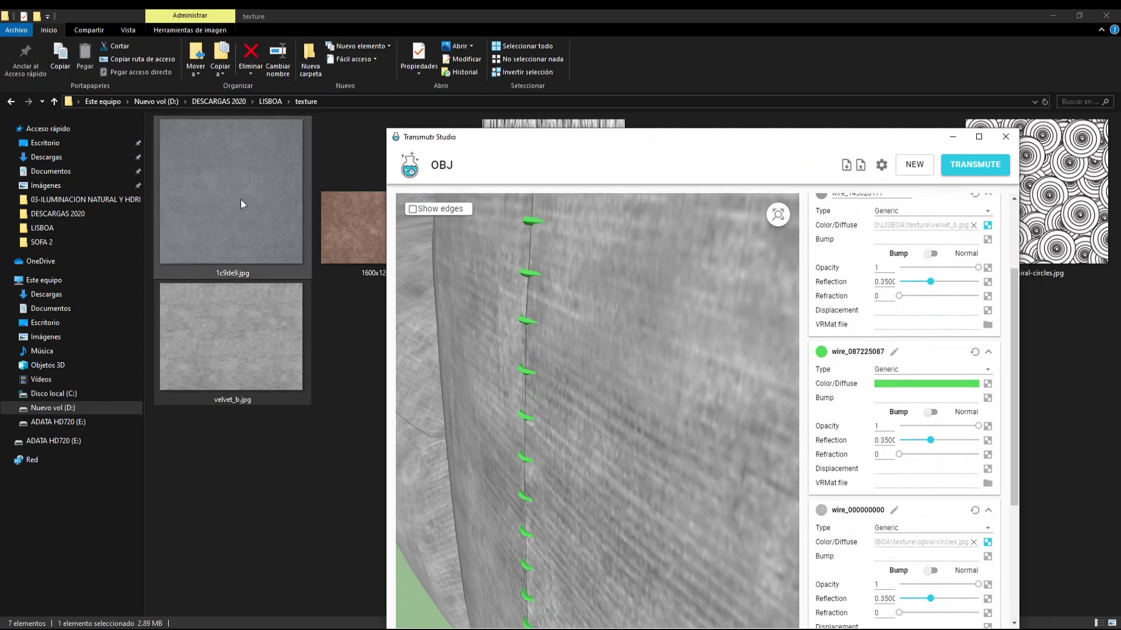
pyautogui.moveTo(230, 190); pyautogui.dragTo(413, 315)
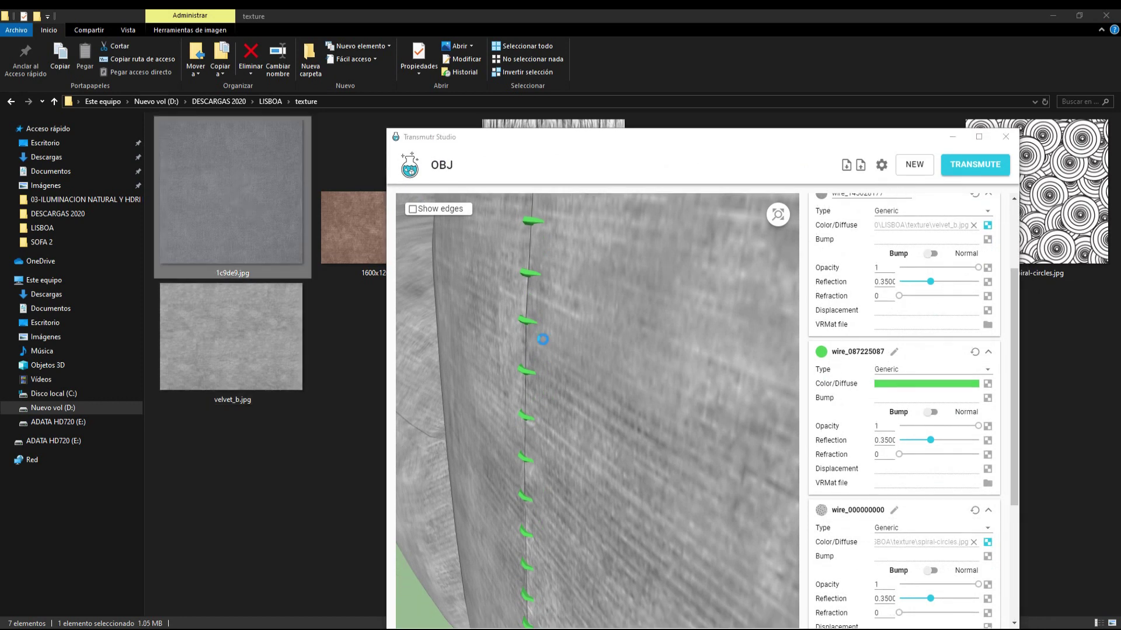
pyautogui.moveTo(542, 339); pyautogui.dragTo(987, 385)
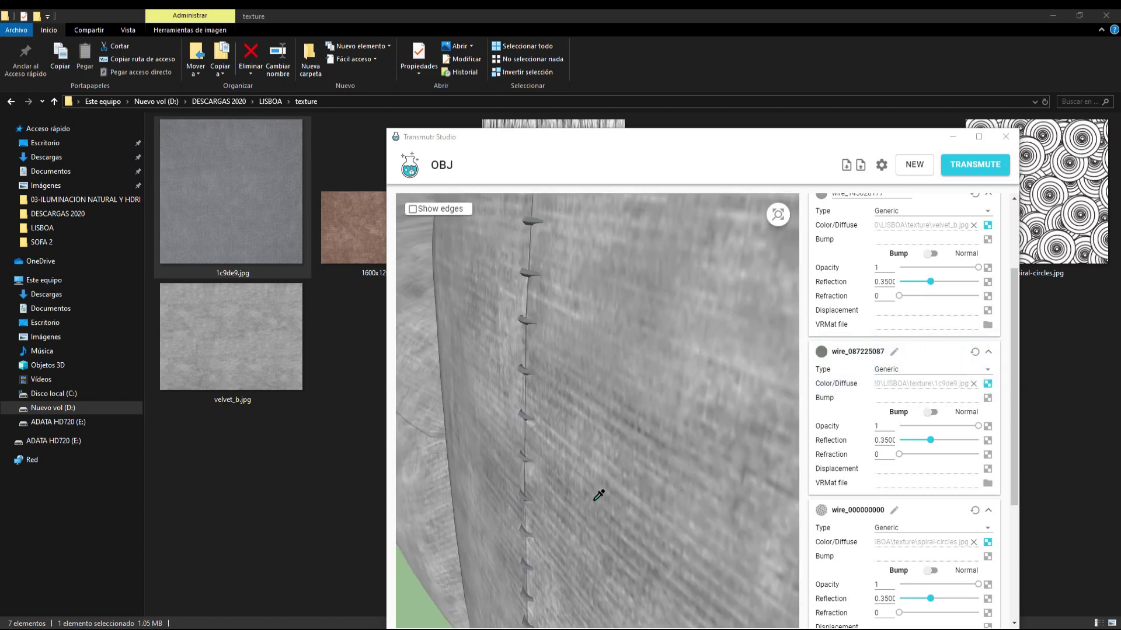
pyautogui.scroll(-5, 603, 483)
pyautogui.scroll(-2, 610, 467)
# Step: Orbit to a close rear three-quarter view of the sofa's headrest wires
pyautogui.moveTo(610, 468); pyautogui.dragTo(573, 471)
pyautogui.scroll(3, 659, 454)
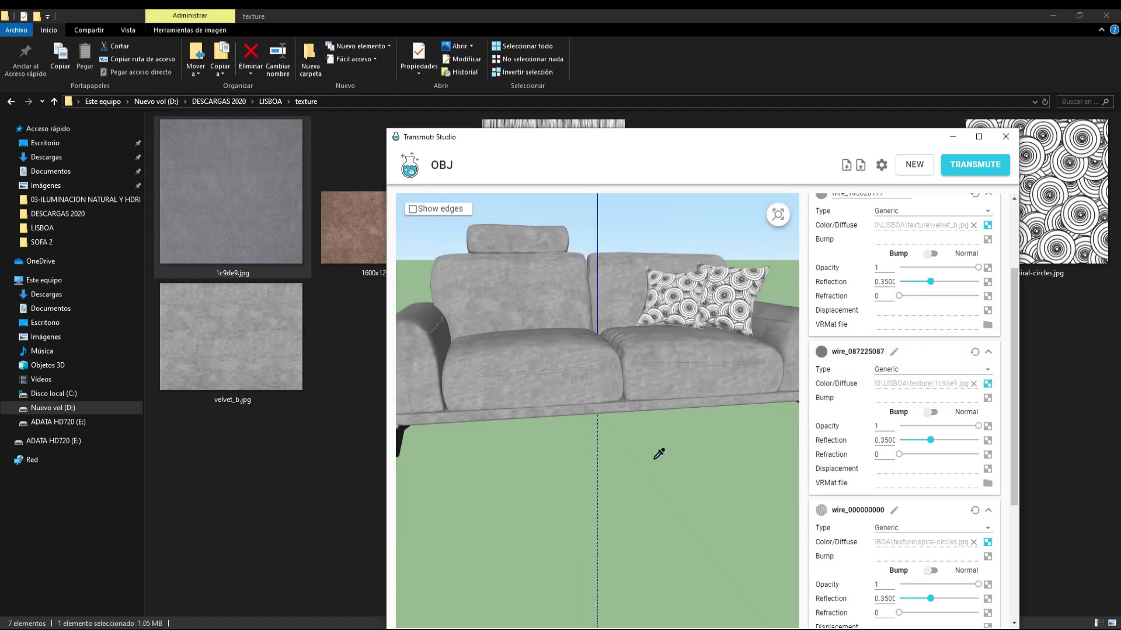
pyautogui.moveTo(659, 454)
pyautogui.mouseDown()
pyautogui.moveTo(493, 457)
pyautogui.moveTo(606, 431)
pyautogui.moveTo(618, 307)
pyautogui.mouseUp()
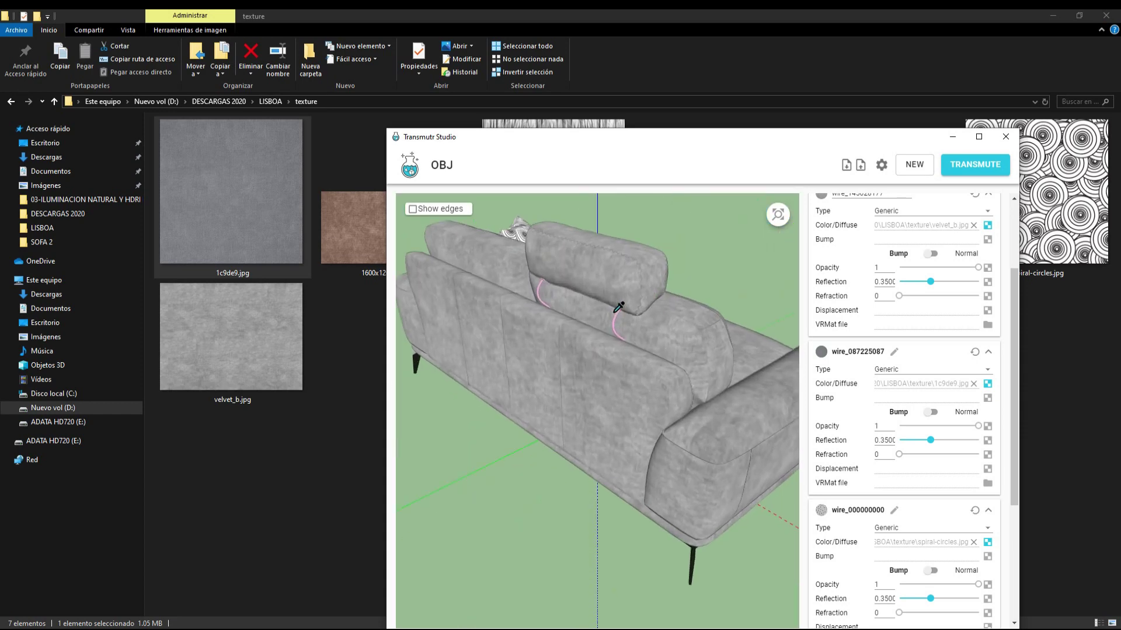
pyautogui.scroll(3, 618, 308)
pyautogui.scroll(3, 520, 306)
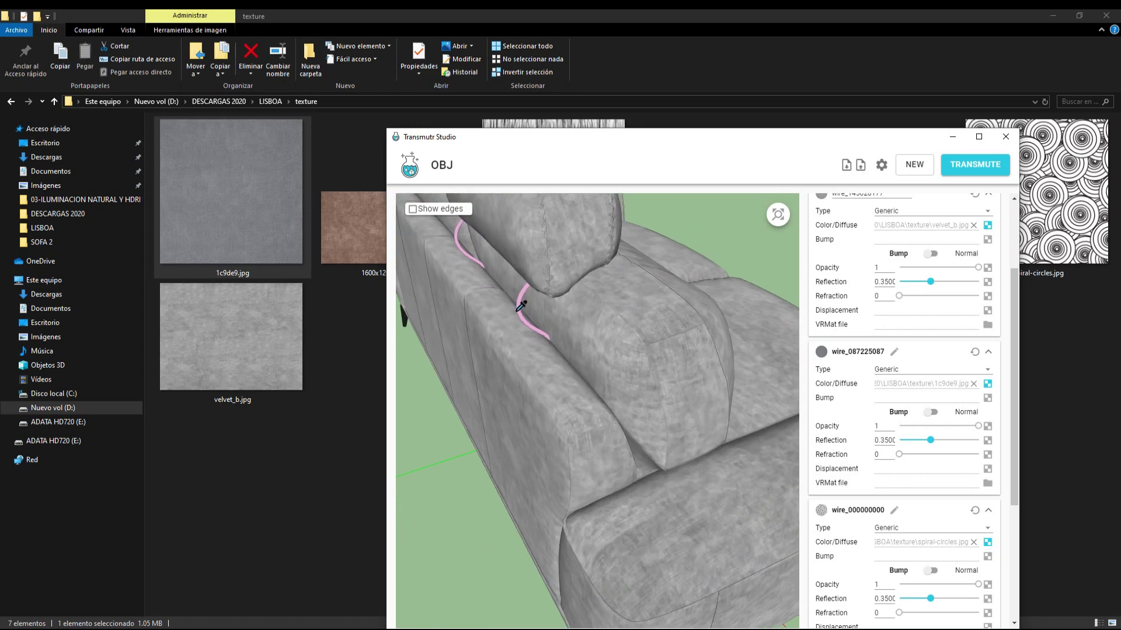
pyautogui.scroll(3, 603, 261)
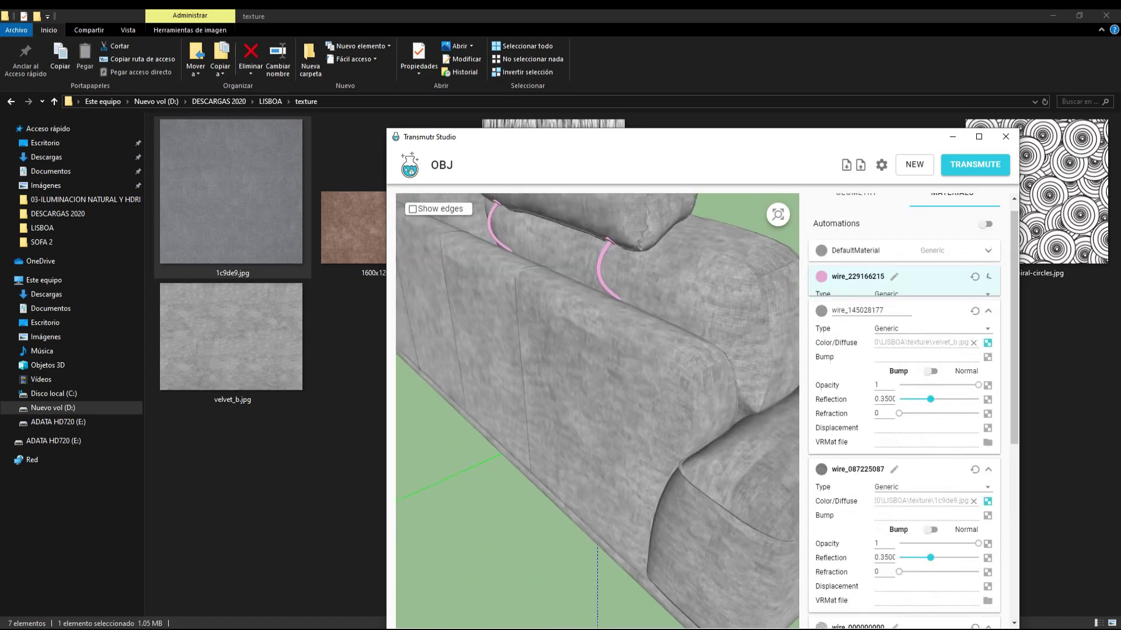
# Step: Rename the pink wire material wire_229166215 to 'chrome'
pyautogui.moveTo(664, 140)
pyautogui.mouseDown()
pyautogui.moveTo(674, 412)
pyautogui.moveTo(622, 151)
pyautogui.mouseUp()
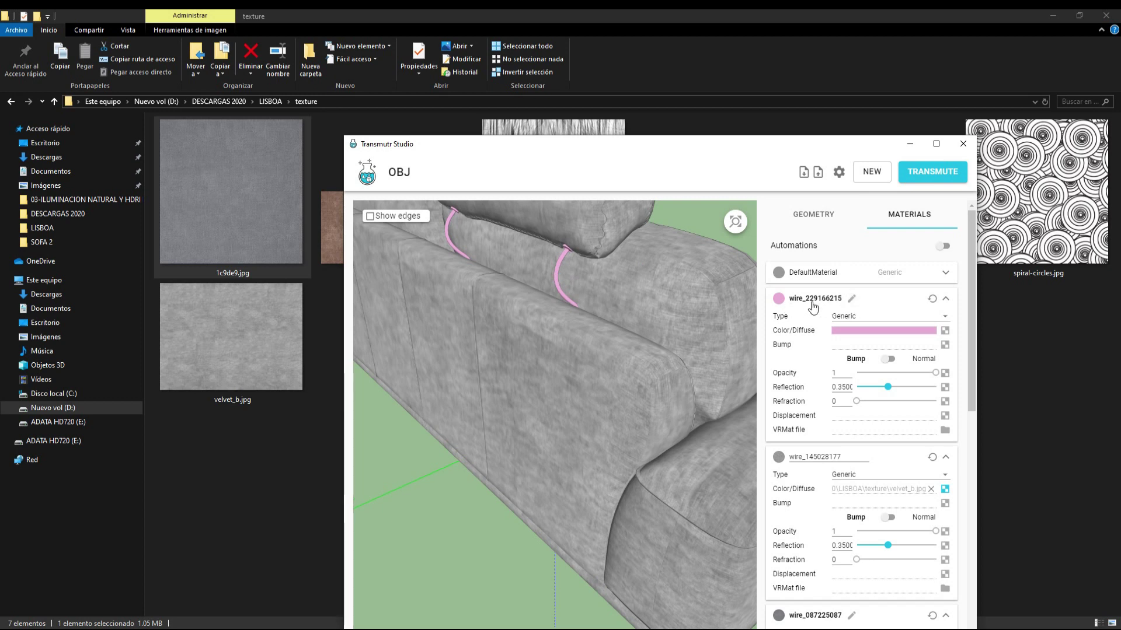
pyautogui.click(852, 300)
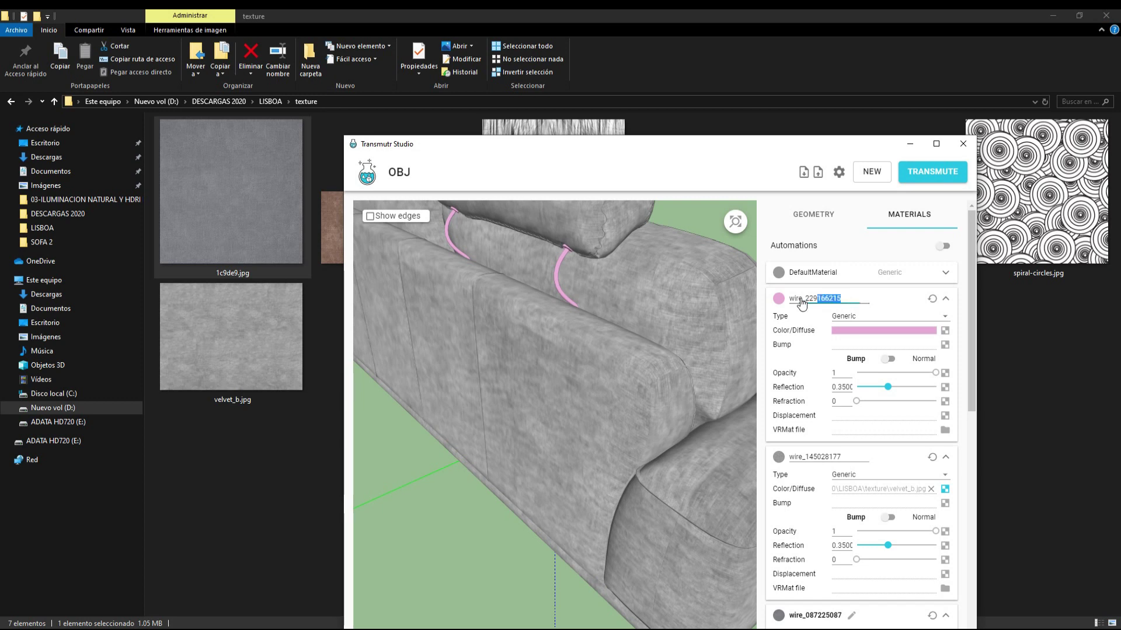
pyautogui.write('chor')
pyautogui.press('Left')
pyautogui.press('Left')
pyautogui.press('BackSpace')
pyautogui.press('BackSpace')
pyautogui.write('ro')
# Step: Set the chrome material's diffuse colour to near-black #252525
pyautogui.click(886, 331)
pyautogui.moveTo(848, 391); pyautogui.dragTo(818, 397)
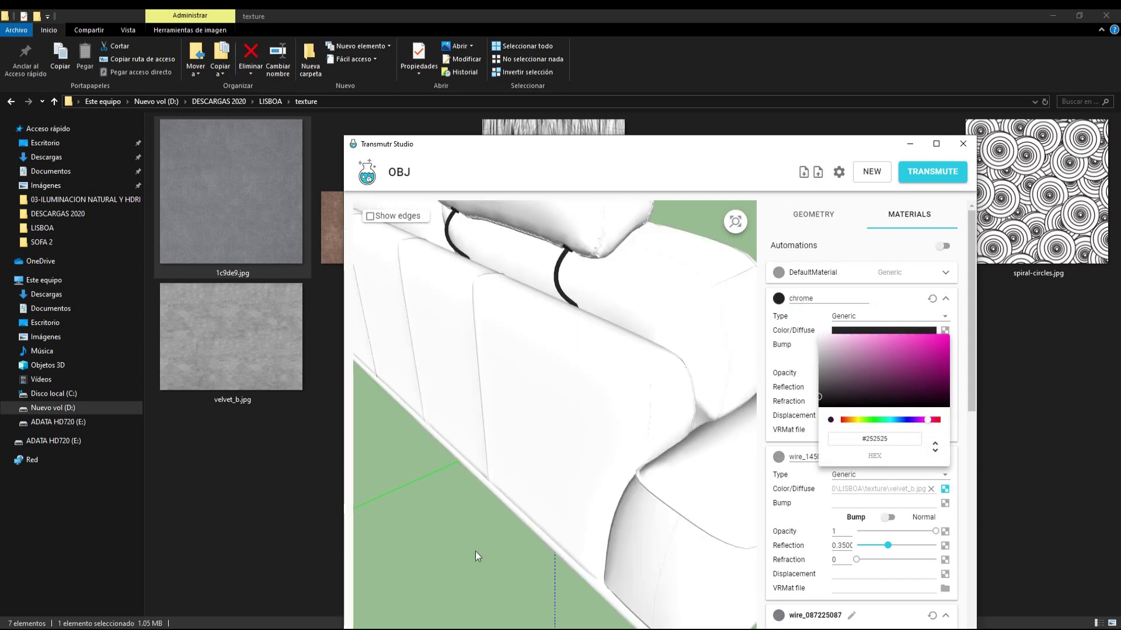
pyautogui.click(467, 559)
pyautogui.moveTo(467, 559)
pyautogui.mouseDown()
pyautogui.moveTo(565, 368)
pyautogui.moveTo(590, 407)
pyautogui.moveTo(543, 383)
pyautogui.moveTo(571, 364)
pyautogui.moveTo(602, 400)
pyautogui.mouseUp()
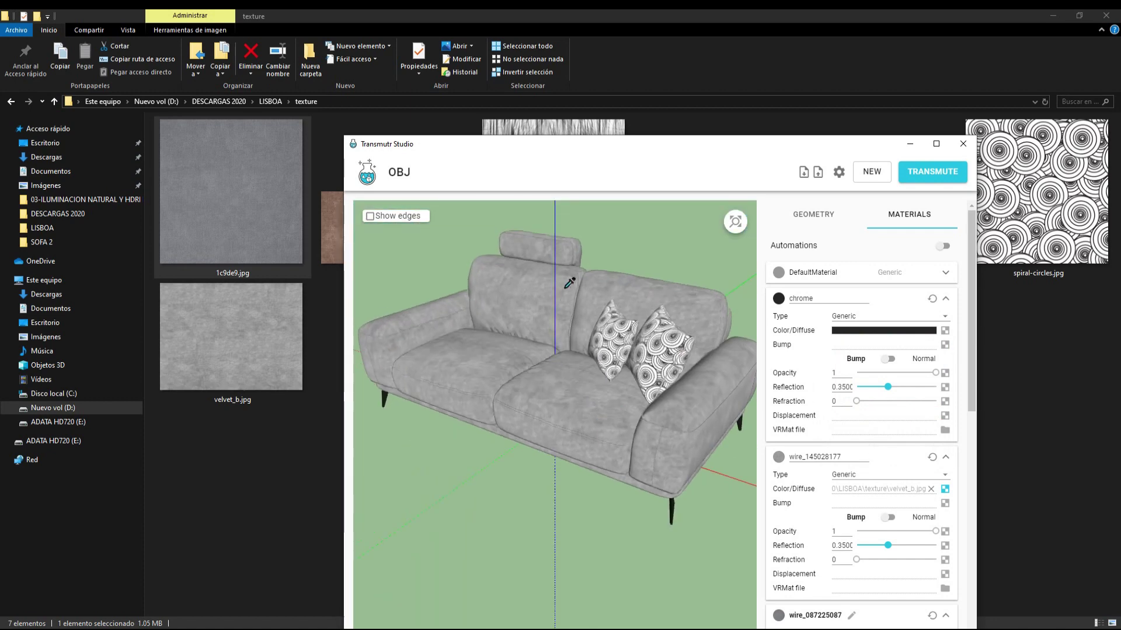
pyautogui.moveTo(565, 287); pyautogui.dragTo(619, 281)
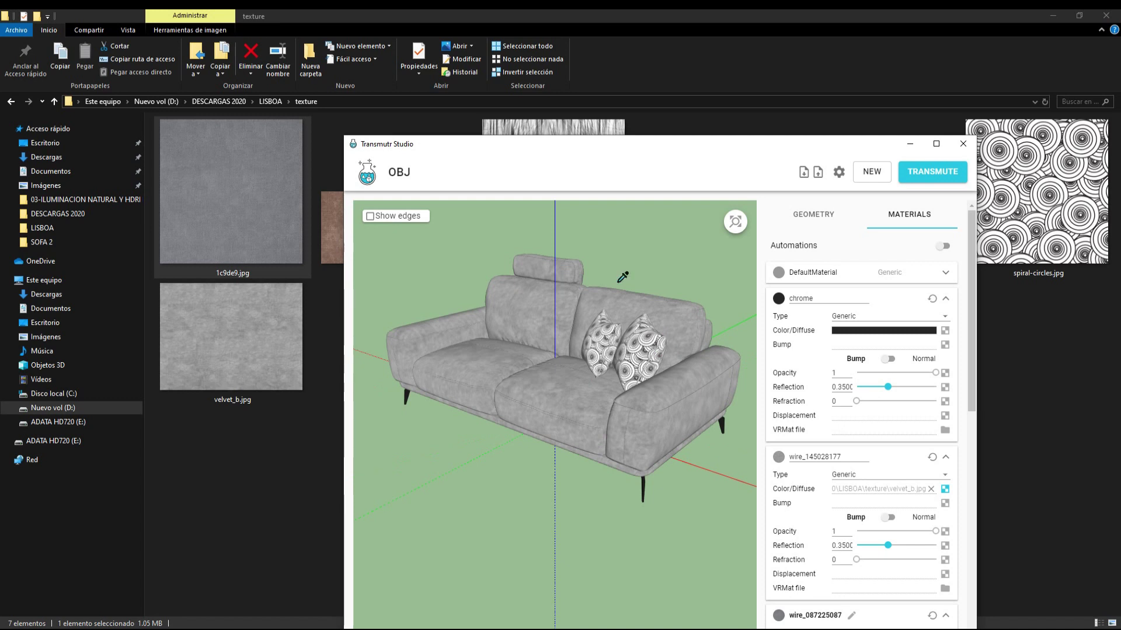
# Step: Collapse the DefaultMaterial and wire_145028177 settings and show geometry settings (5% scale, +Y up)
pyautogui.click(849, 274)
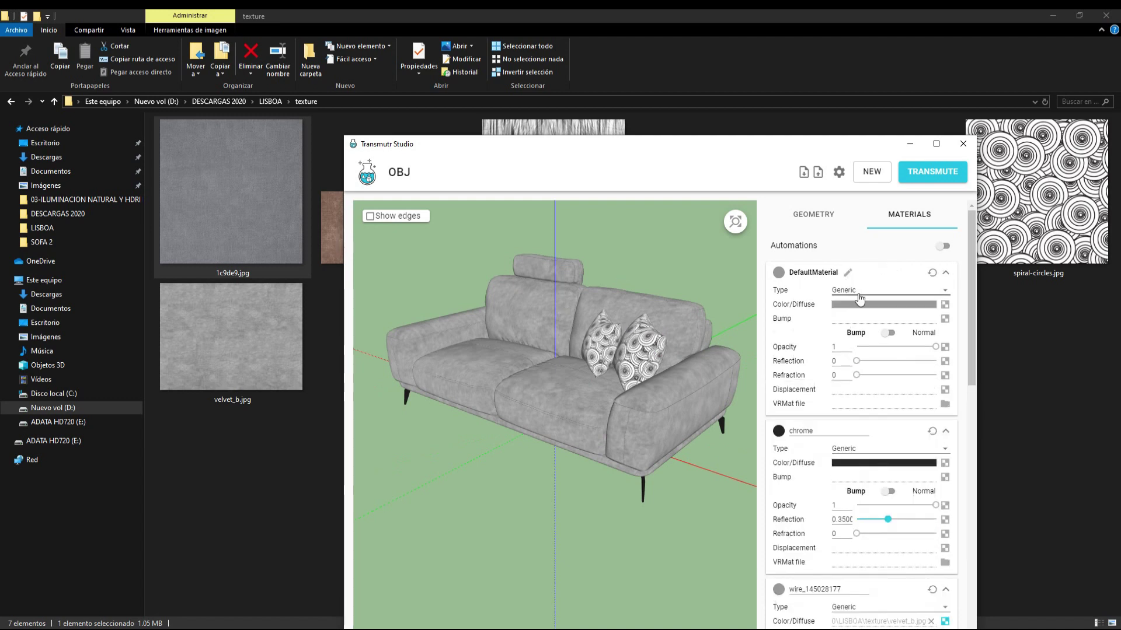
pyautogui.click(879, 273)
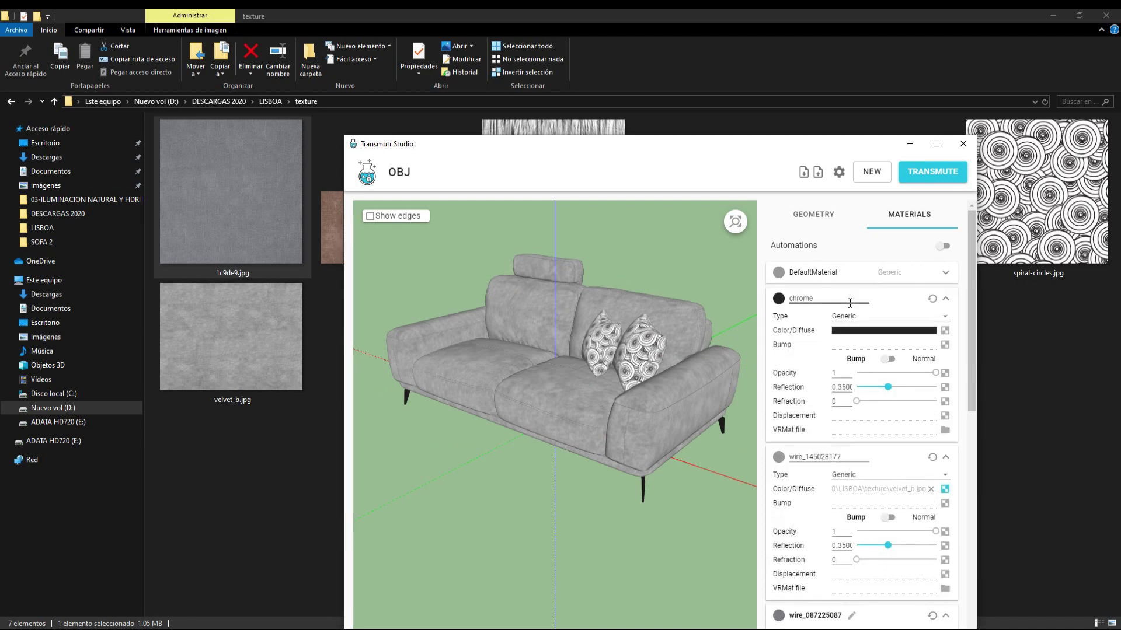
pyautogui.click(945, 456)
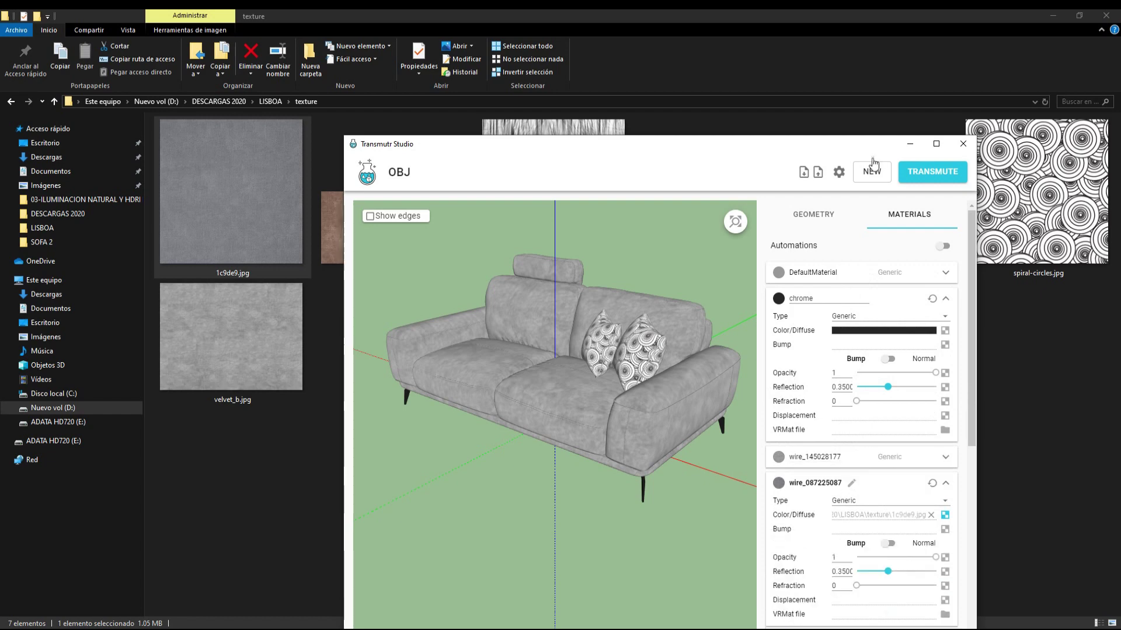
pyautogui.moveTo(831, 138); pyautogui.dragTo(817, 51)
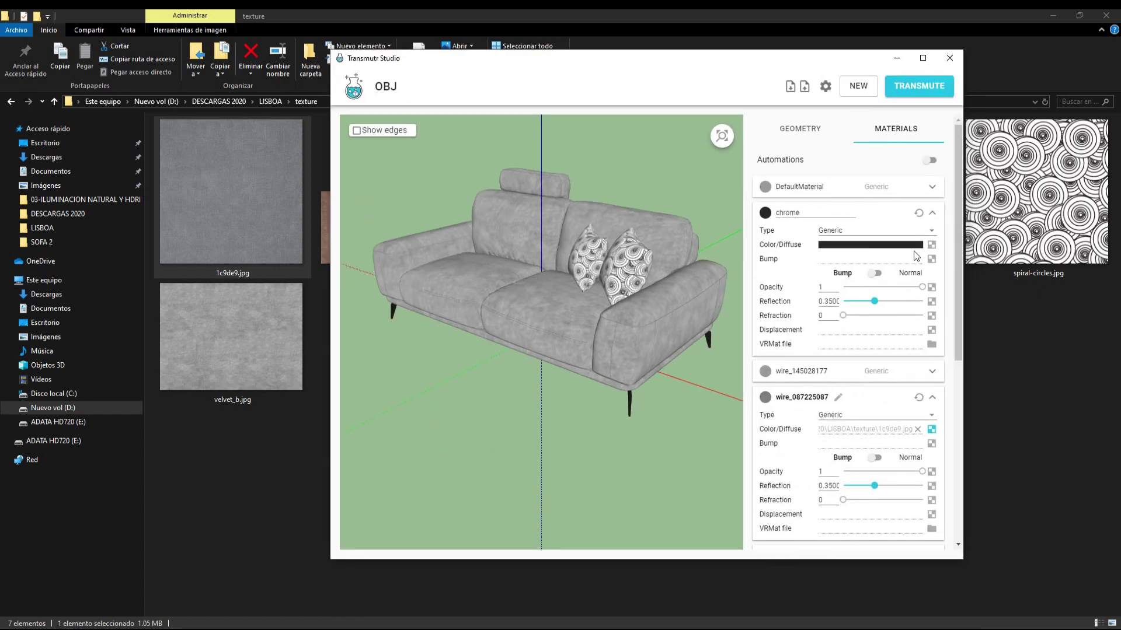
pyautogui.click(810, 131)
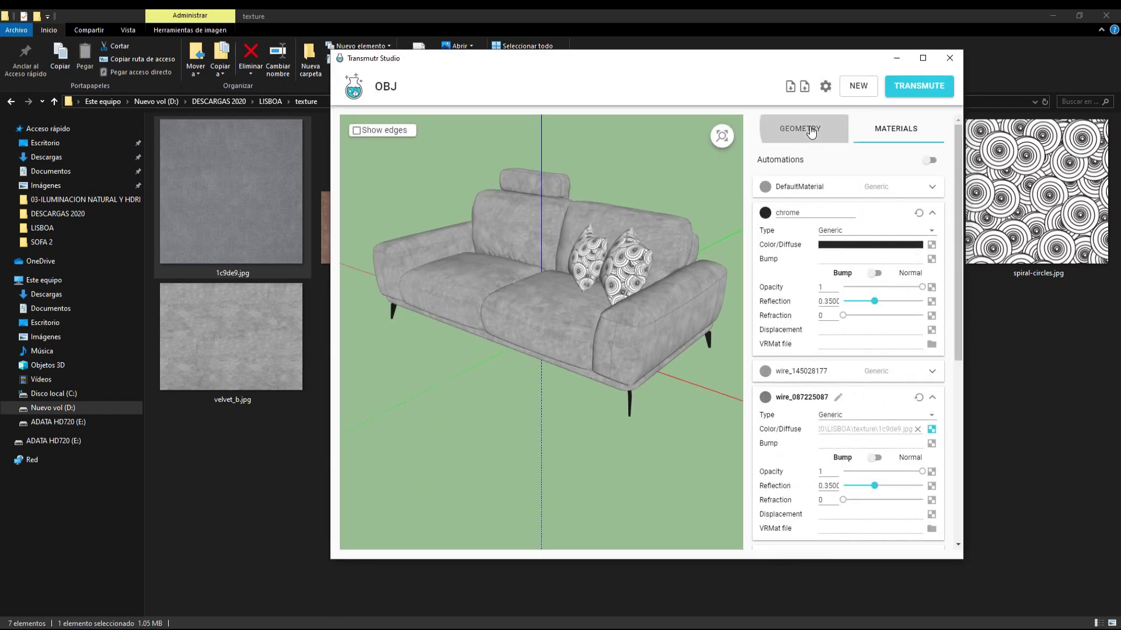
pyautogui.click(904, 131)
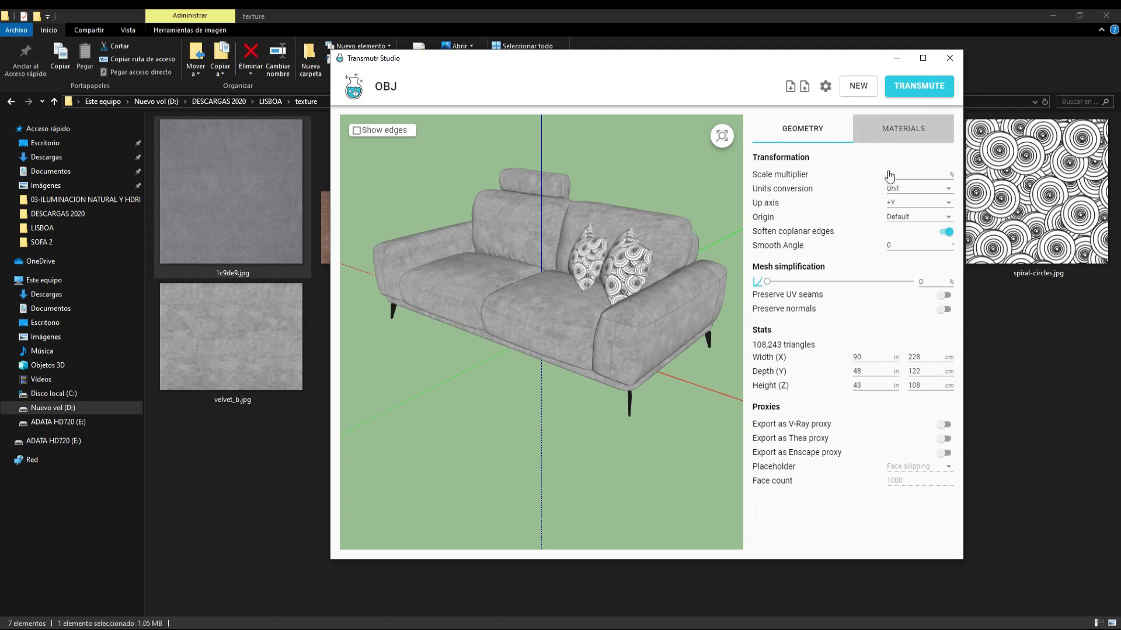
pyautogui.click(819, 123)
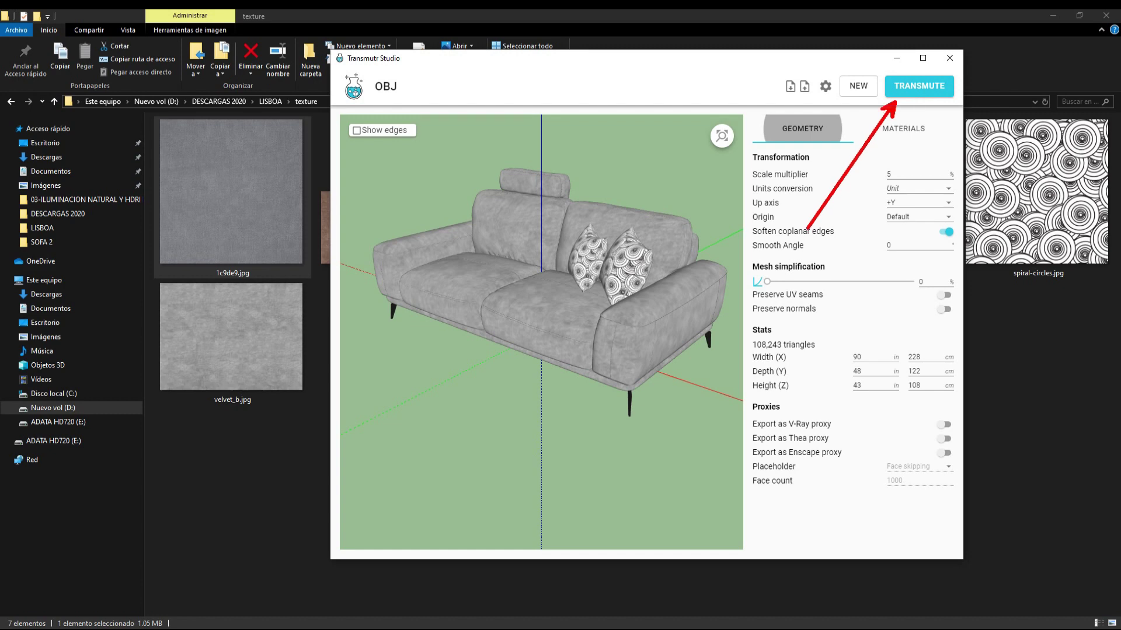
# Step: Export the sofa as SOFA LISBOA 2.skp into Escritorio > SOFAS 3DSMAX > SOFA 2
pyautogui.click(918, 86)
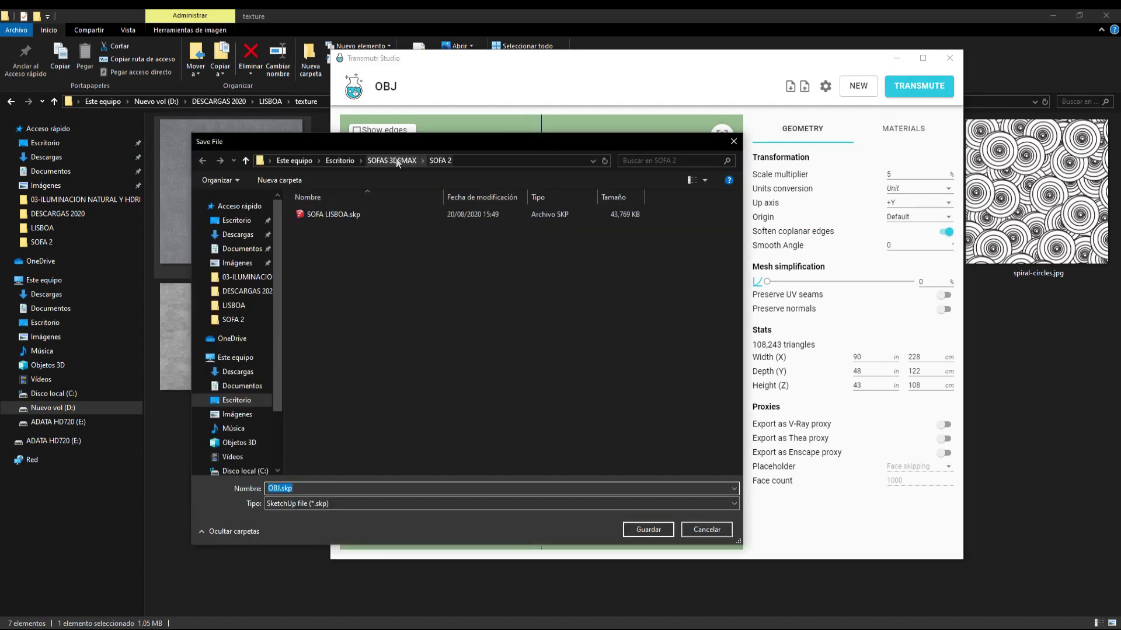
pyautogui.click(348, 161)
pyautogui.click(449, 318)
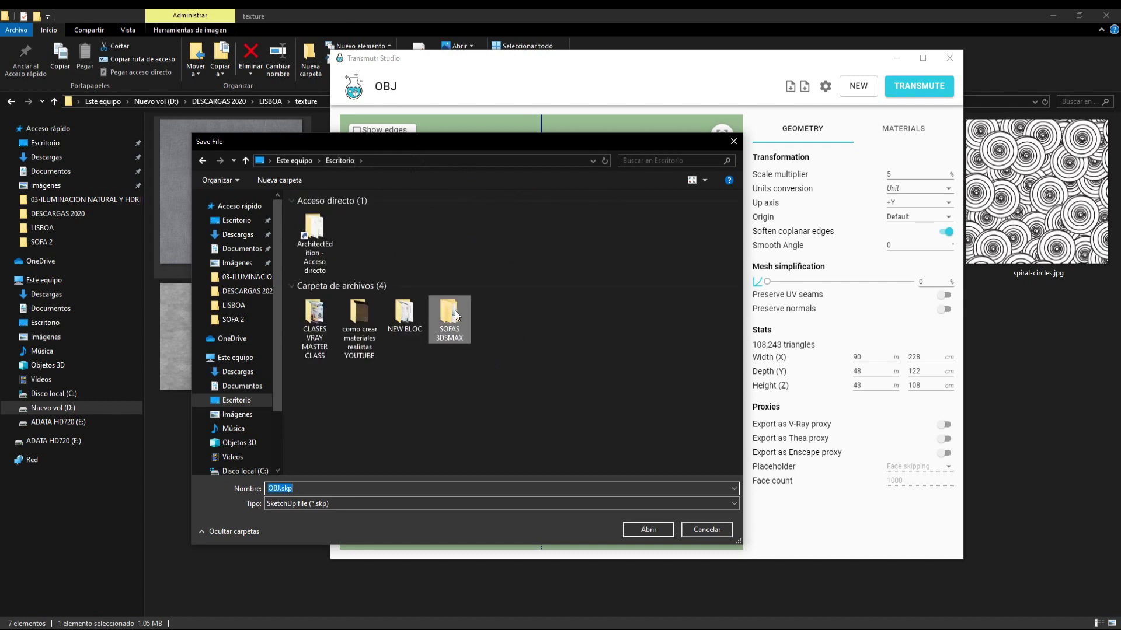
pyautogui.doubleClick(449, 318)
pyautogui.doubleClick(328, 229)
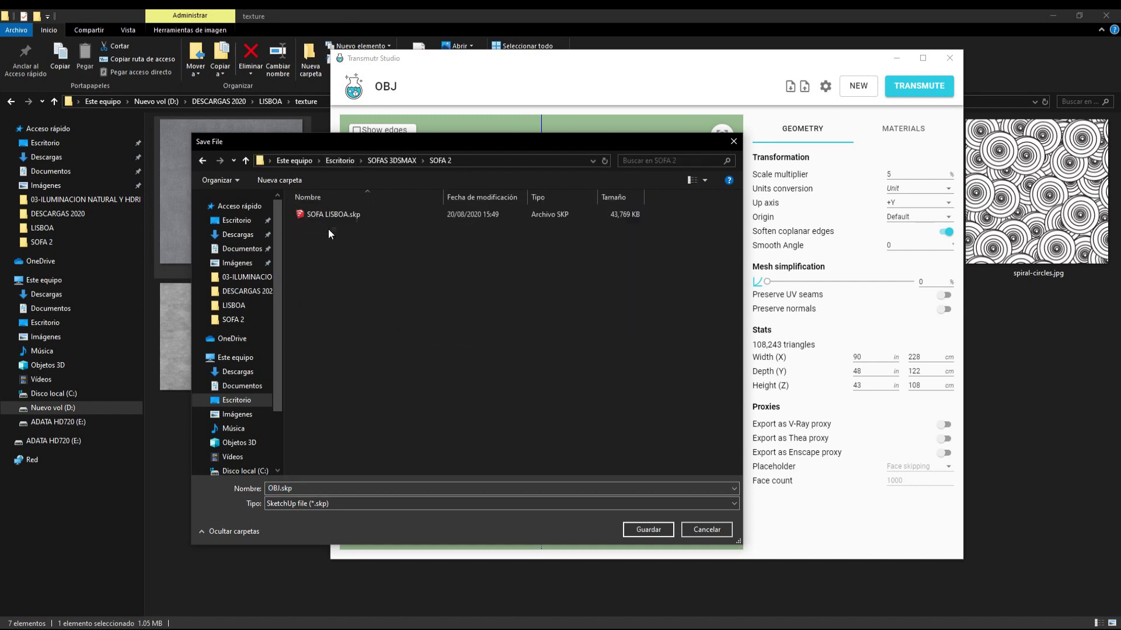
pyautogui.click(330, 215)
pyautogui.click(310, 489)
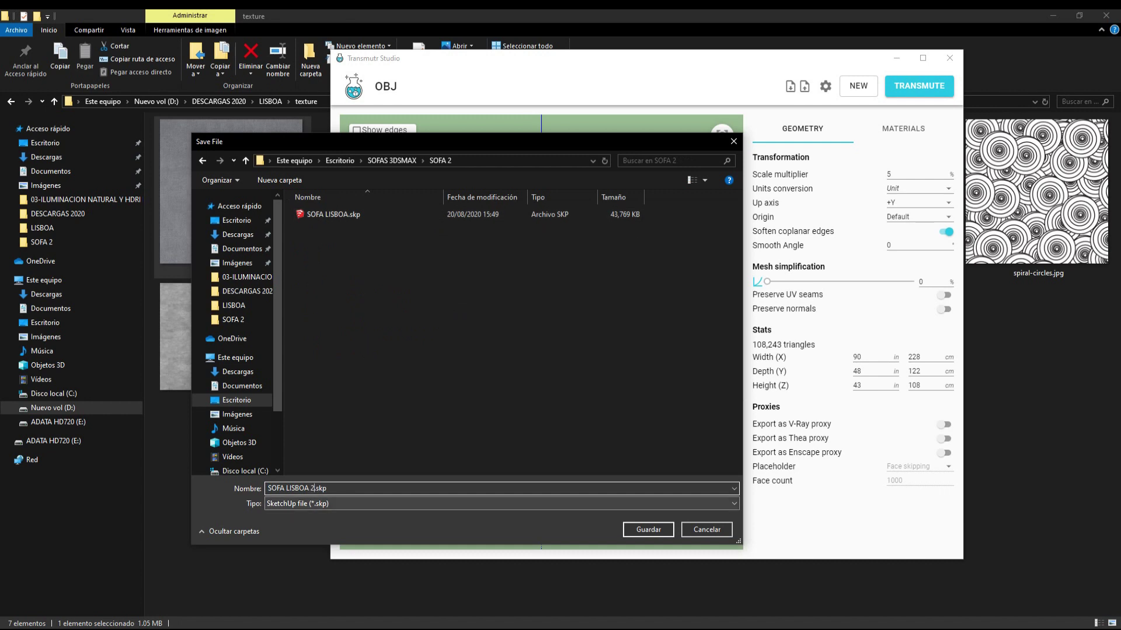
pyautogui.click(644, 529)
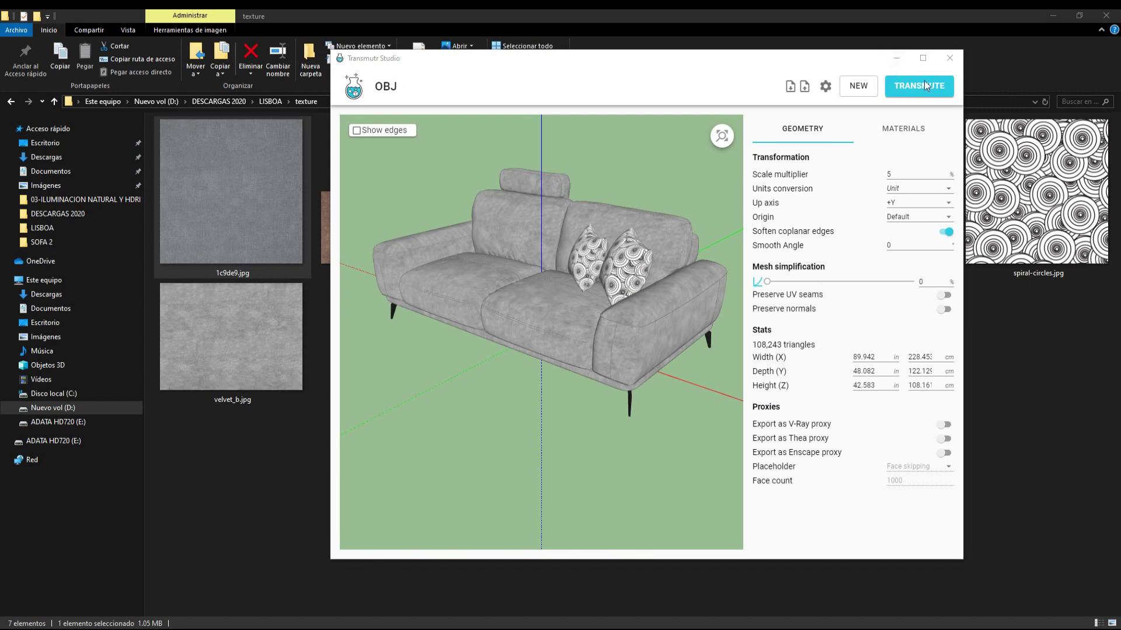
# Step: Close Transmutr and locate SOFA LISBOA 2.skp in the desktop's SOFAS 3DSMAX > SOFA 2 folder
pyautogui.click(951, 58)
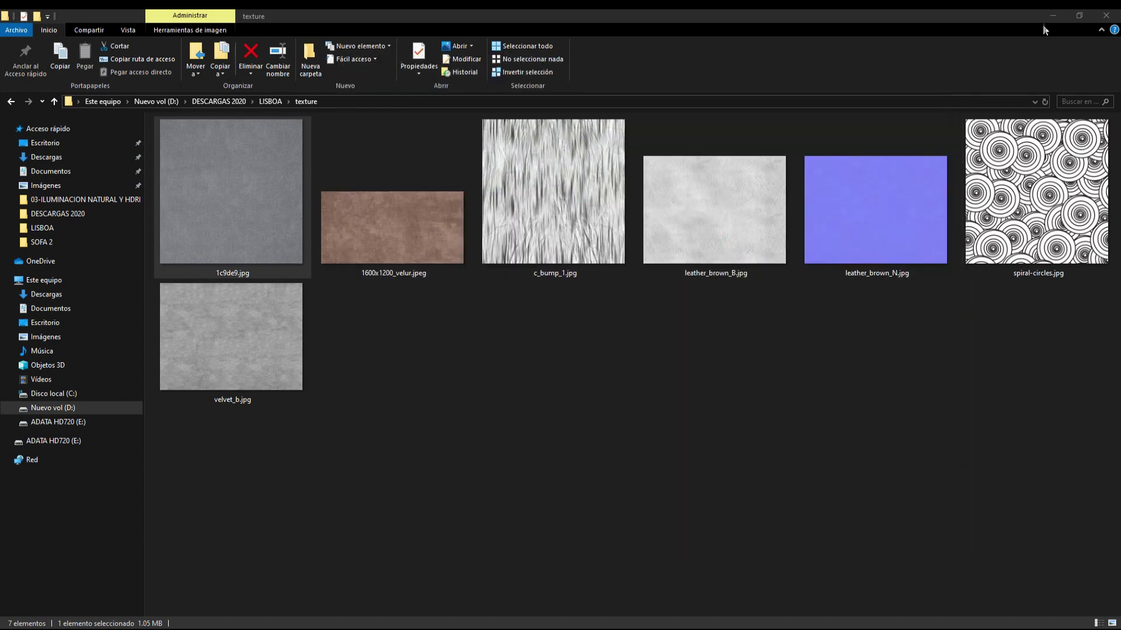
pyautogui.click(1063, 13)
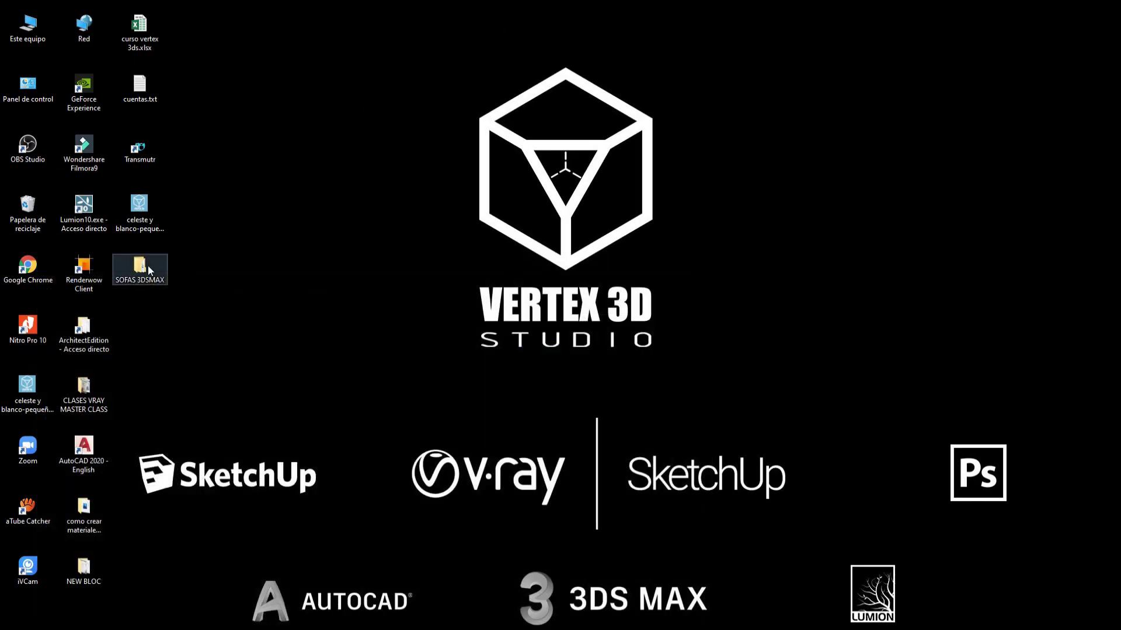
pyautogui.doubleClick(149, 270)
pyautogui.click(362, 250)
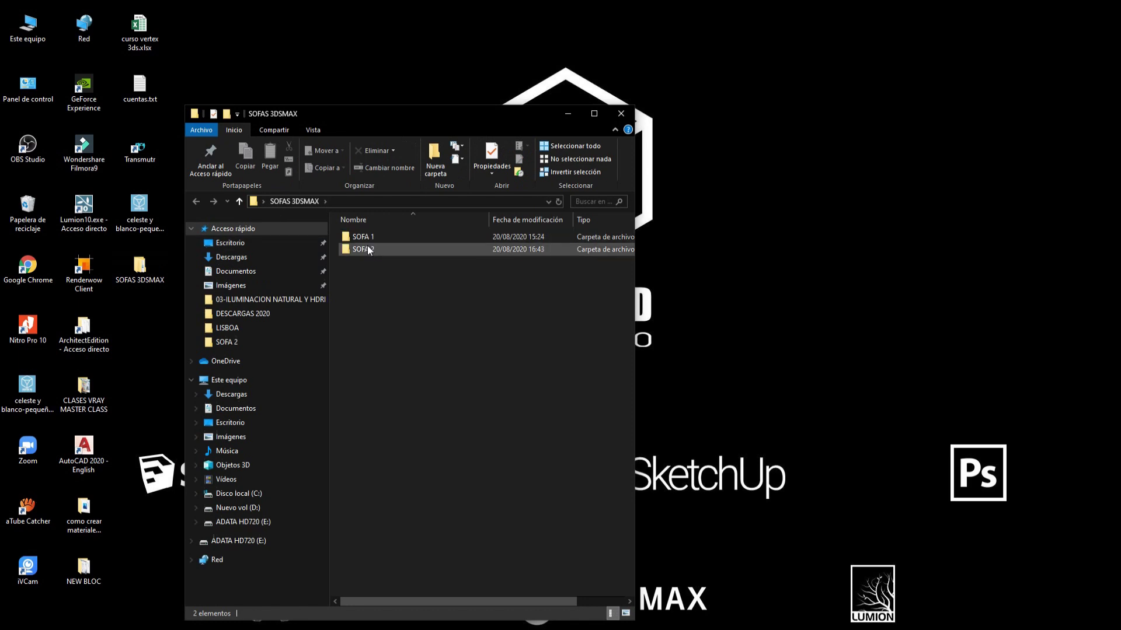
pyautogui.doubleClick(366, 251)
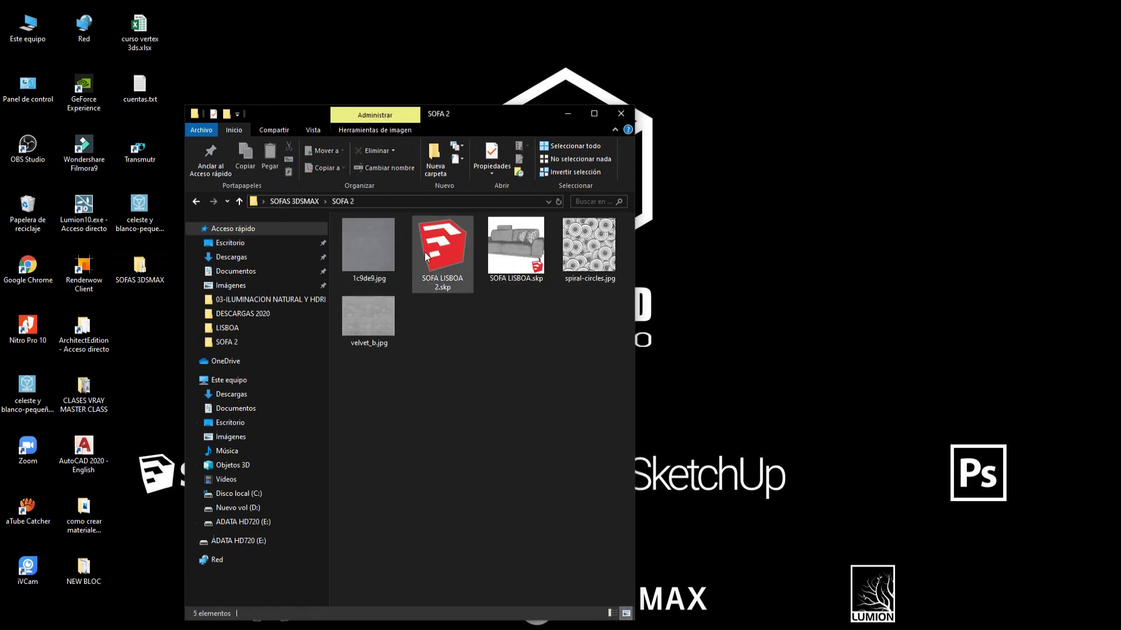
pyautogui.click(447, 264)
# Step: Open SOFA LISBOA.skp in SketchUp and orbit slightly around the textured sofa
pyautogui.click(515, 265)
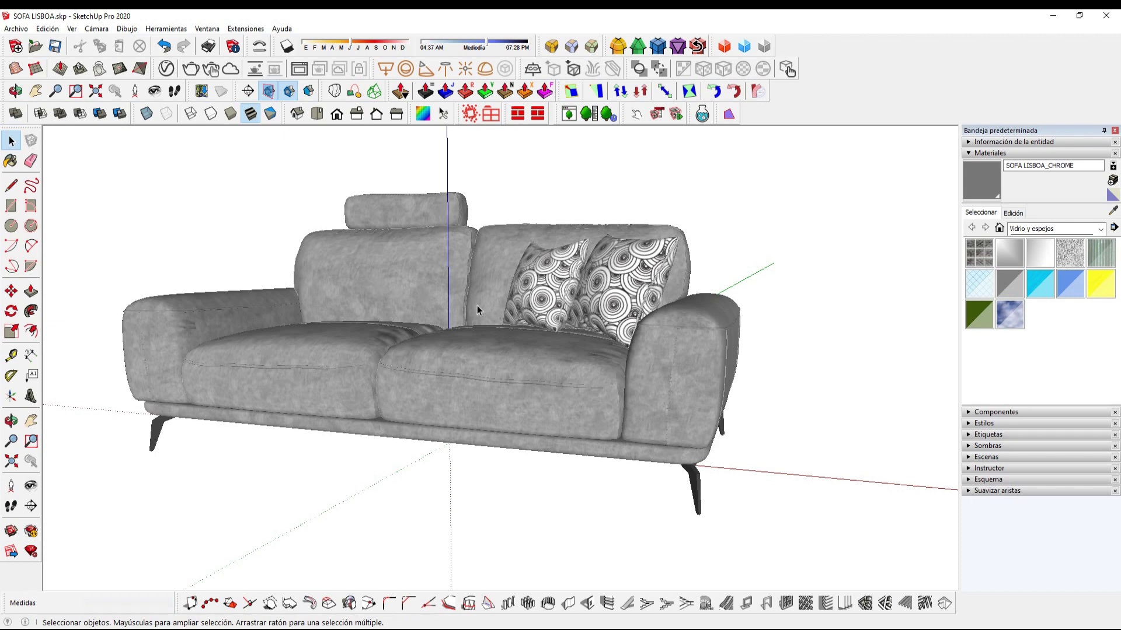
pyautogui.moveTo(587, 308)
pyautogui.mouseDown(button='middle')
pyautogui.moveTo(561, 386)
pyautogui.moveTo(392, 307)
pyautogui.moveTo(363, 317)
pyautogui.moveTo(753, 318)
pyautogui.mouseUp(button='middle')
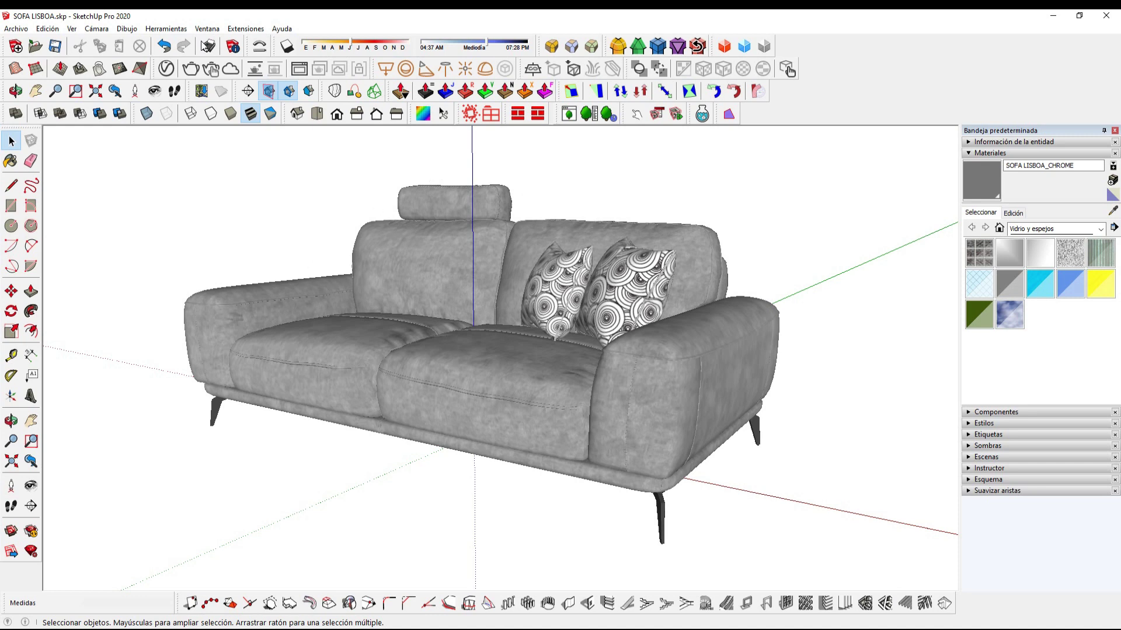
# Step: Open the V-Ray frame buffer and start a V-Ray render of the sofa
pyautogui.click(300, 69)
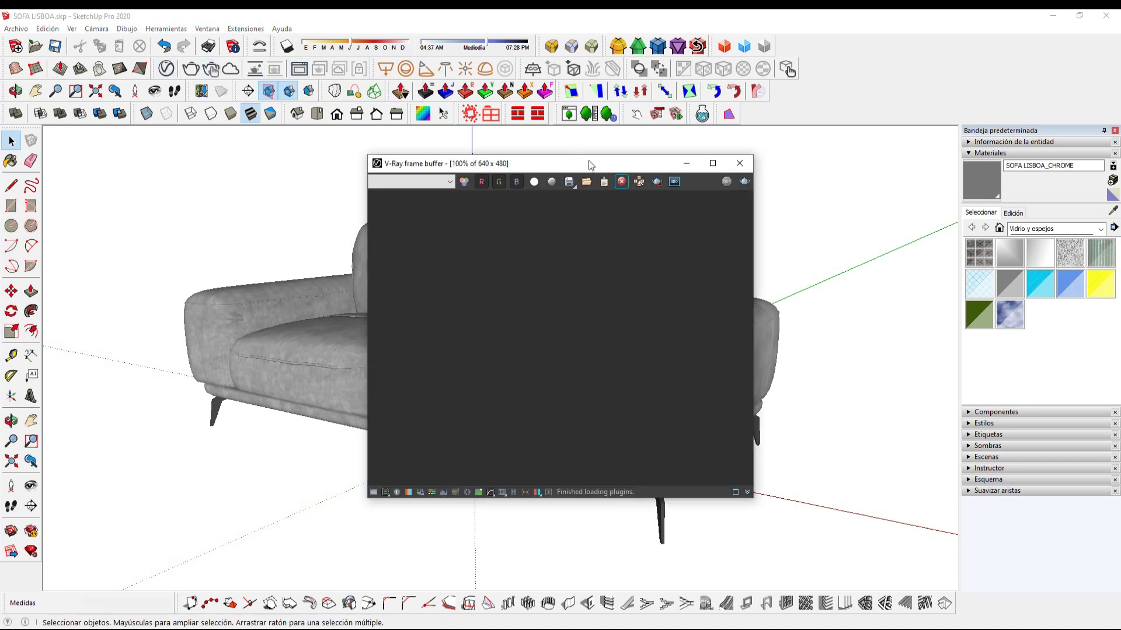
pyautogui.click(744, 186)
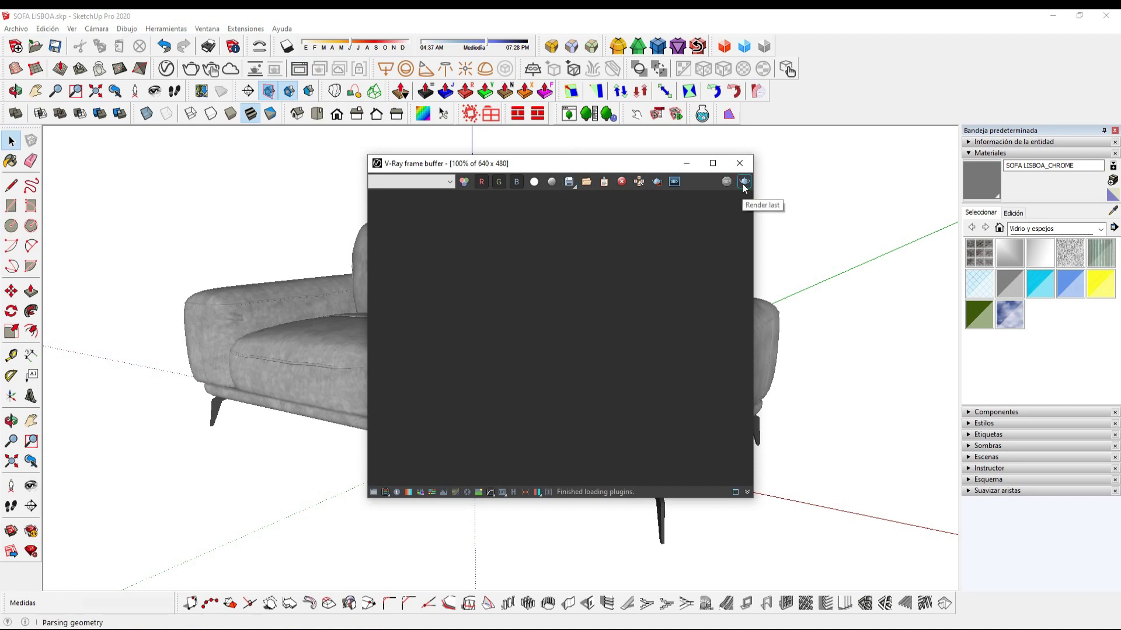